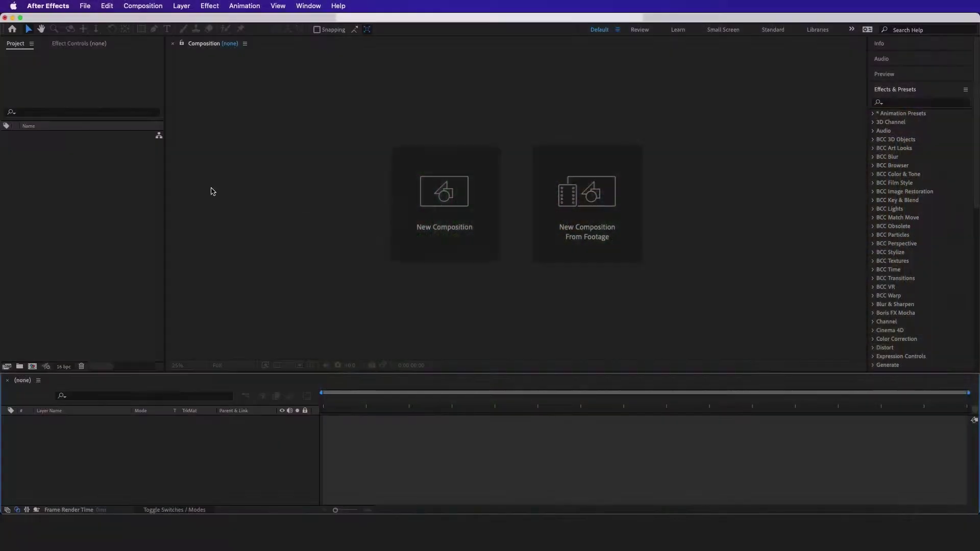
Import Music Player Template.aep into the project, open its Main Comp and scrub through the flip animation.
drag(2, 199, 118, 199)
click(60, 139)
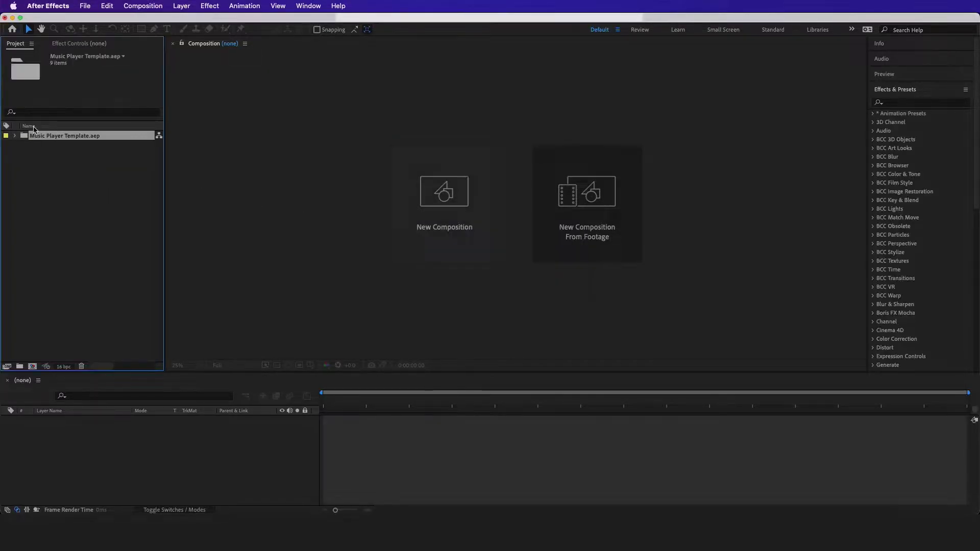
click(14, 136)
double_click(53, 145)
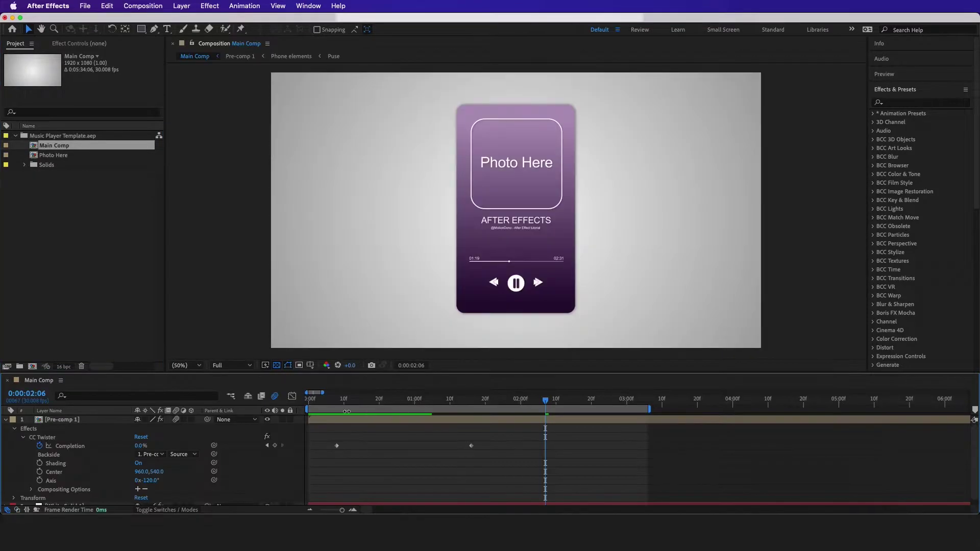
drag(337, 403, 475, 403)
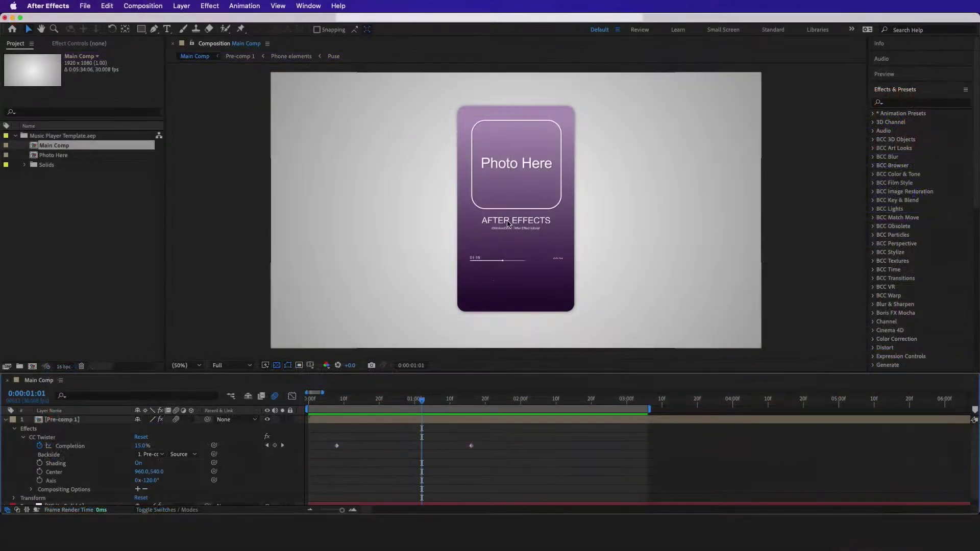
Switch to Opera and download the Music Player Template folder from the Dropbox link in the Patreon post.
click(339, 530)
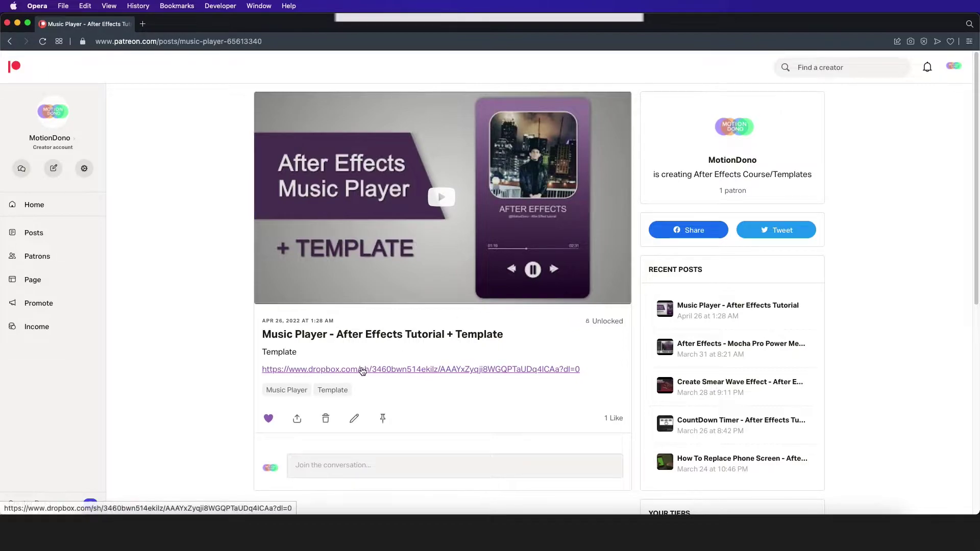
click(359, 369)
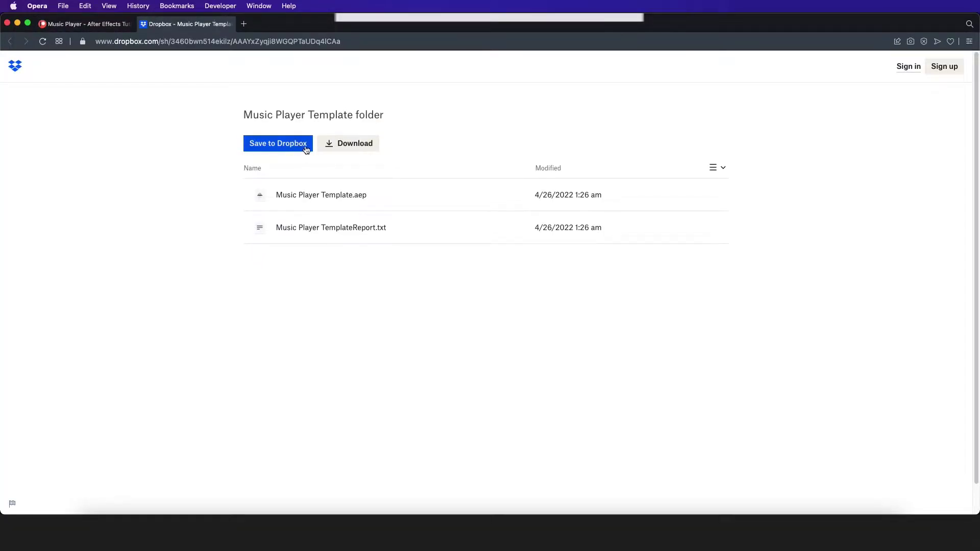
click(356, 148)
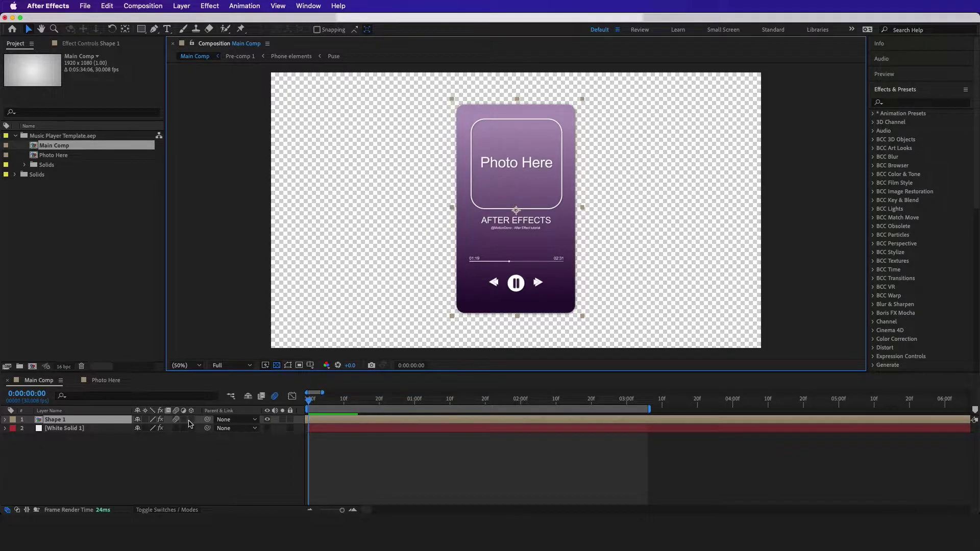
Make the Shape 1 layer 3D and add a new null object to Main Comp.
click(192, 420)
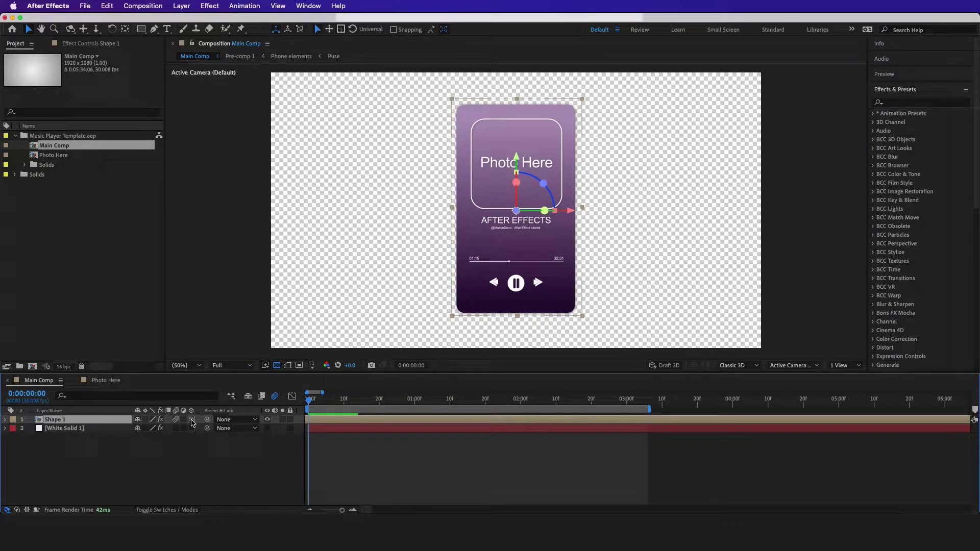
click(175, 444)
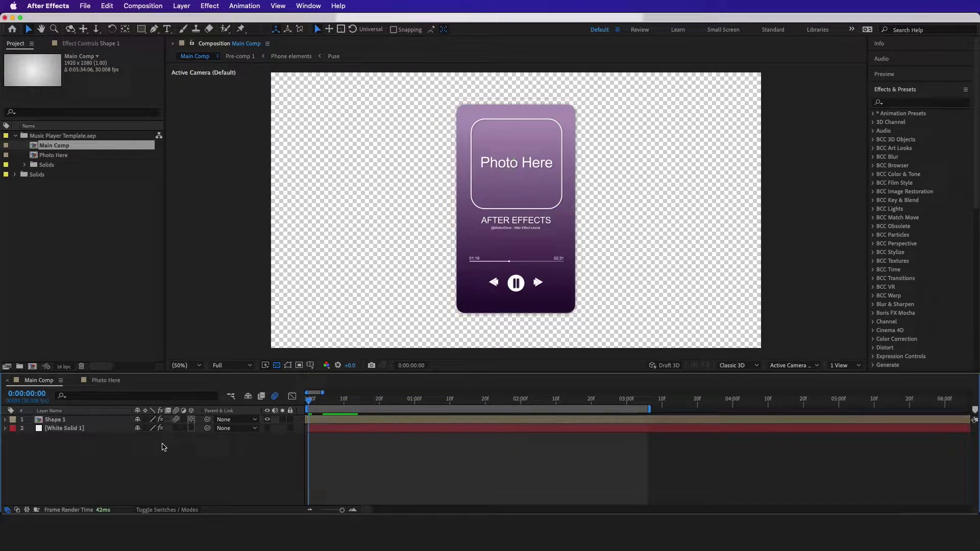
right_click(146, 452)
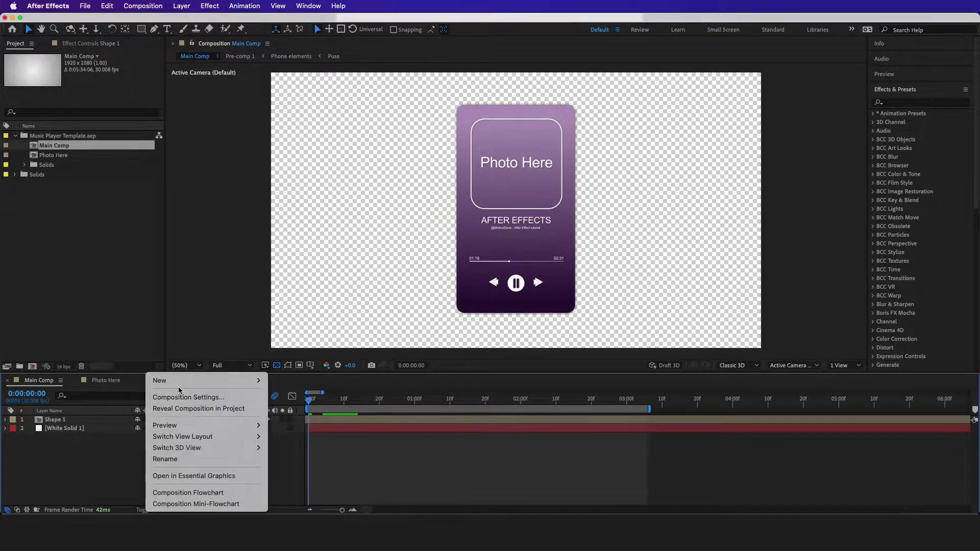
mouse_move(214, 380)
click(295, 442)
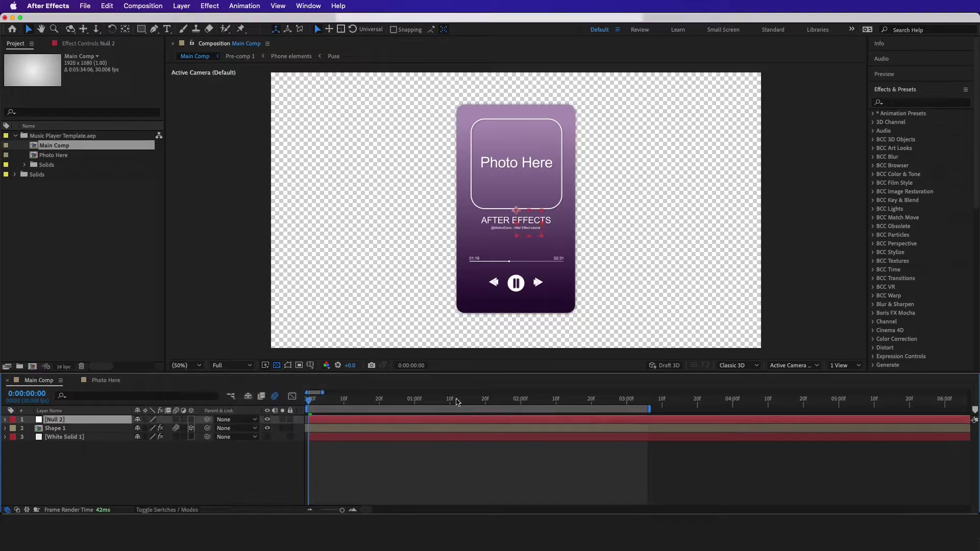
Show the Title/Action Safe guides and align the middle of the new null with the composition's centre mark.
click(310, 365)
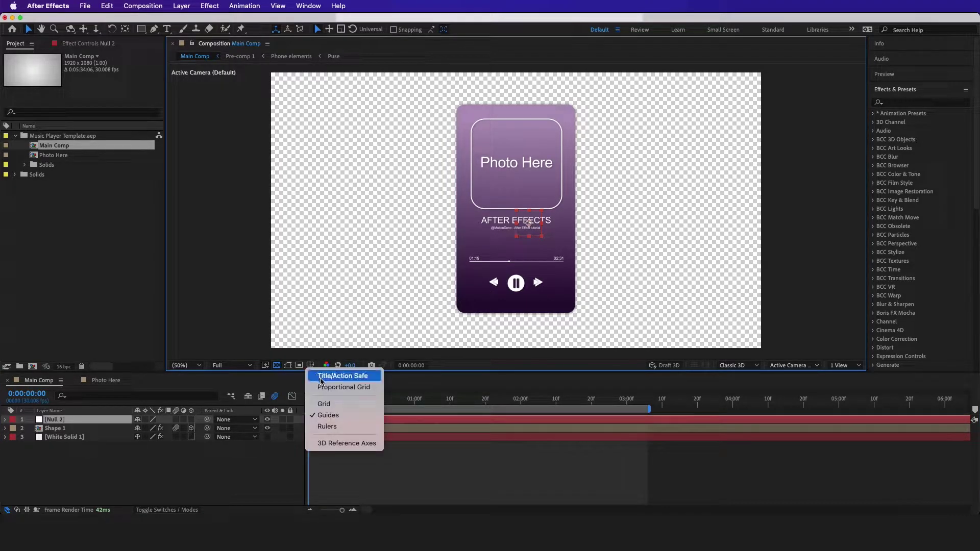
click(328, 376)
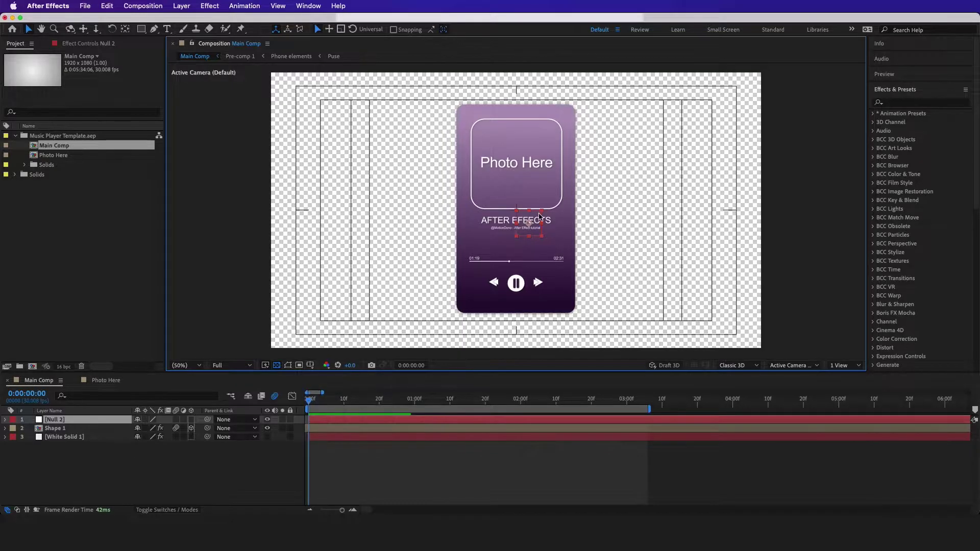
scroll(511, 206, up, 2)
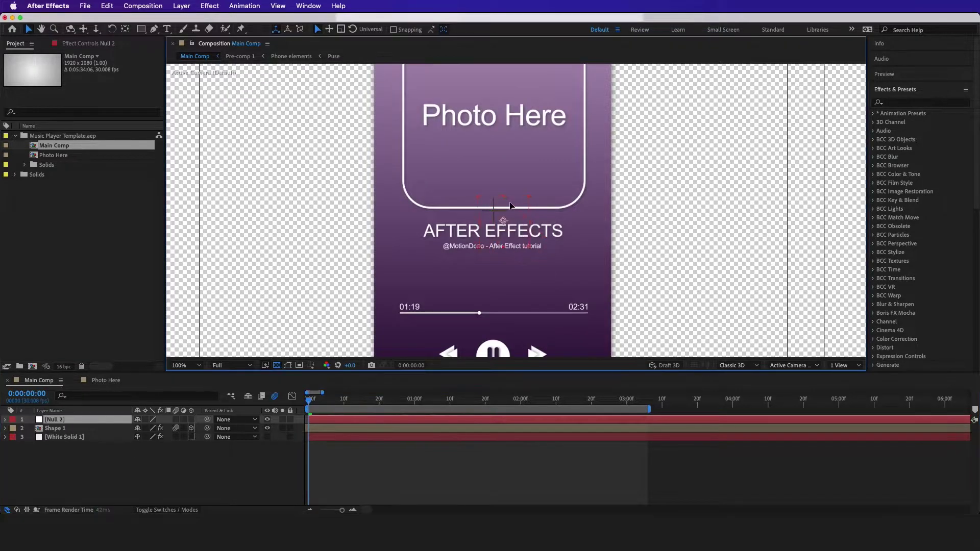
scroll(502, 207, up, 4)
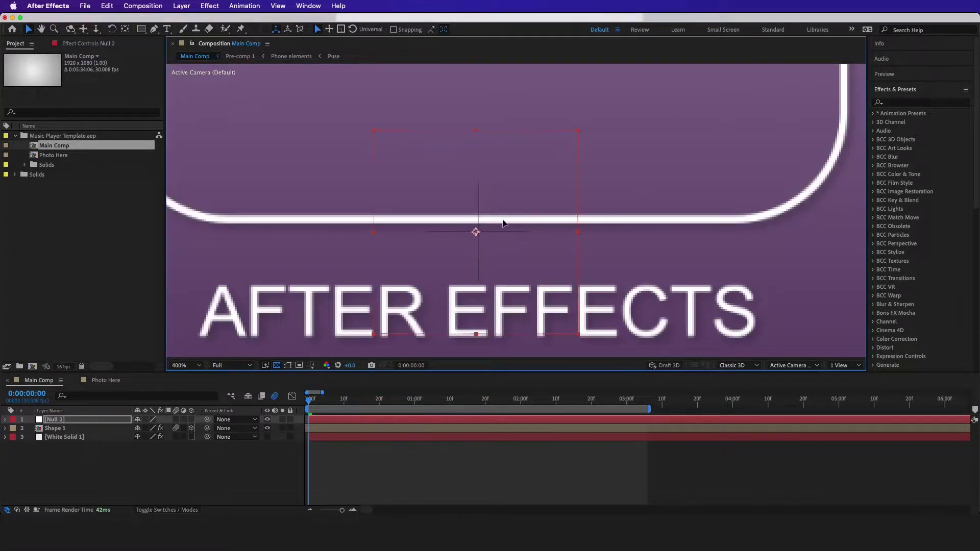
scroll(506, 223, down, 6)
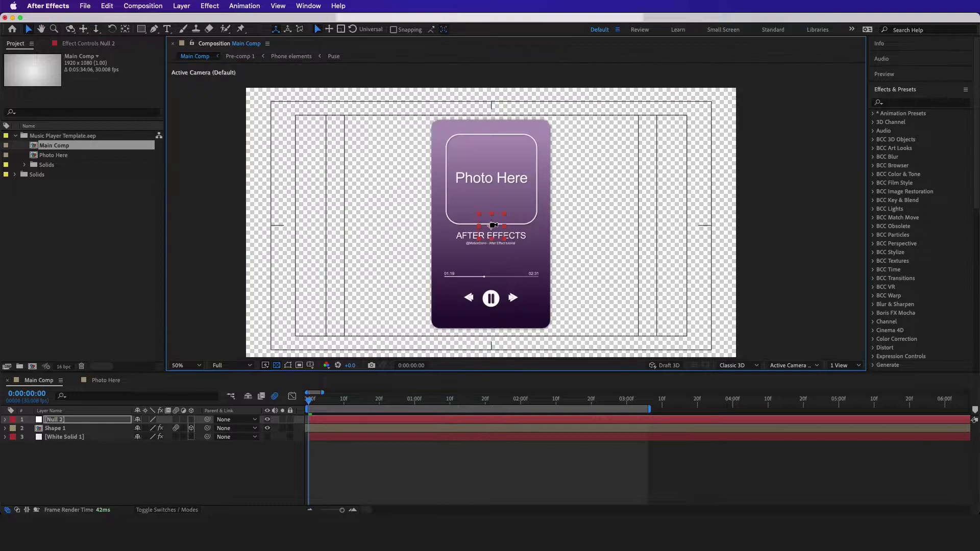
Parent the Shape 1 layer to Null 2 and make the null a 3D layer.
click(79, 429)
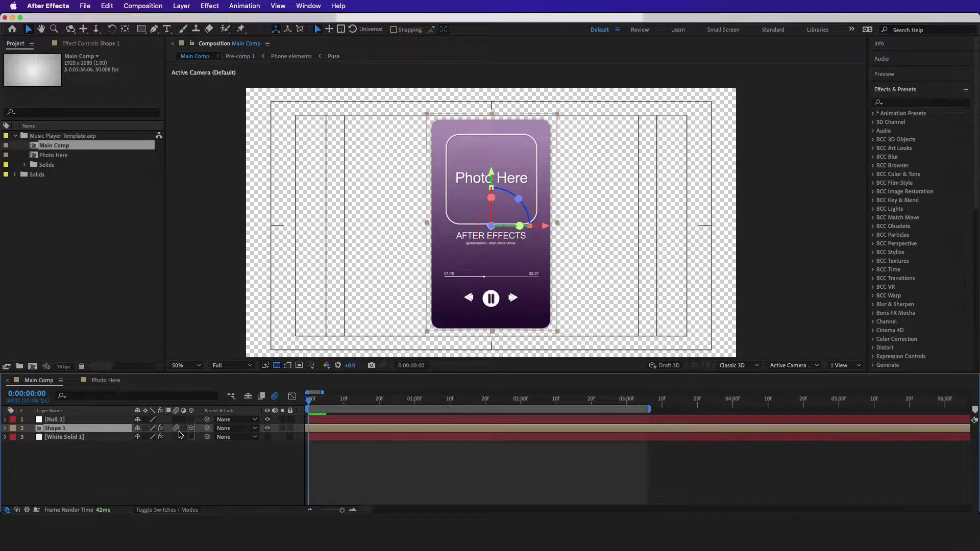
drag(206, 432, 105, 421)
click(107, 420)
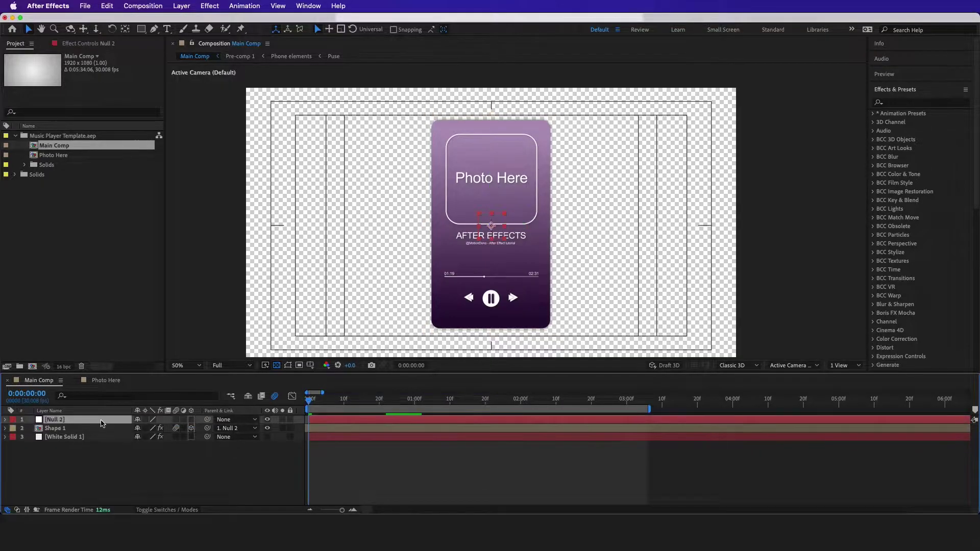
click(191, 419)
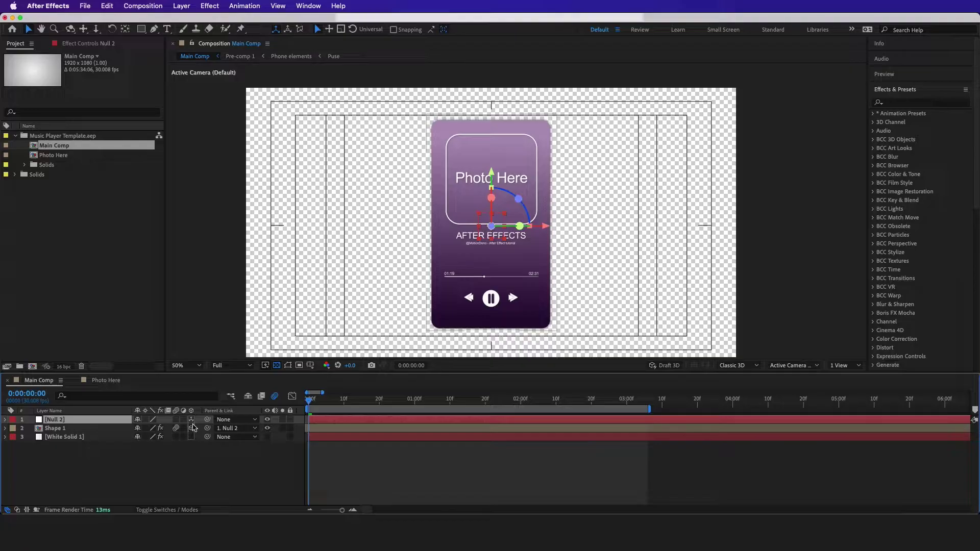
click(191, 427)
Duplicate the Shape 1 layer seven times and switch the composition to the Top view.
click(75, 433)
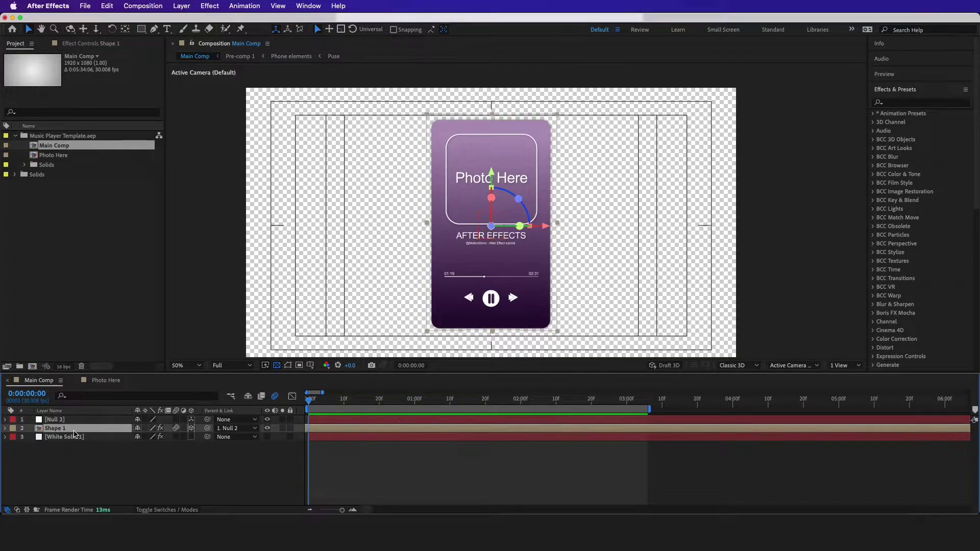
key(super+d)
key(super+d)
key(super+d)
key(super+d)
key(super+d)
key(super+d)
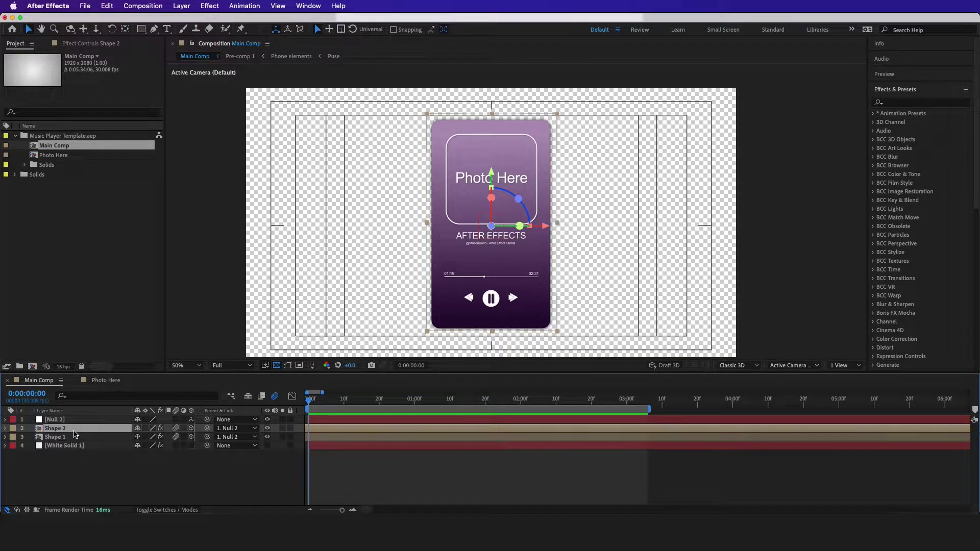
key(super+d)
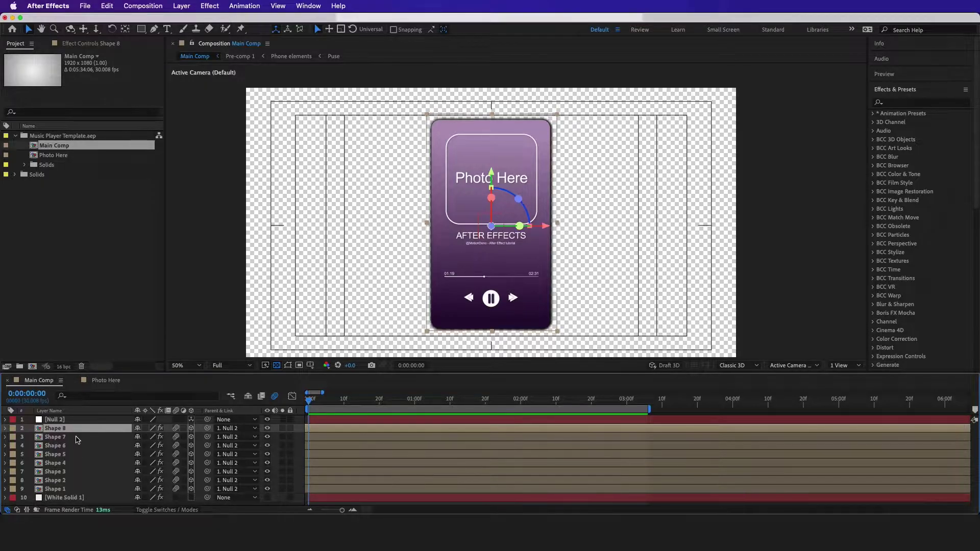
click(786, 367)
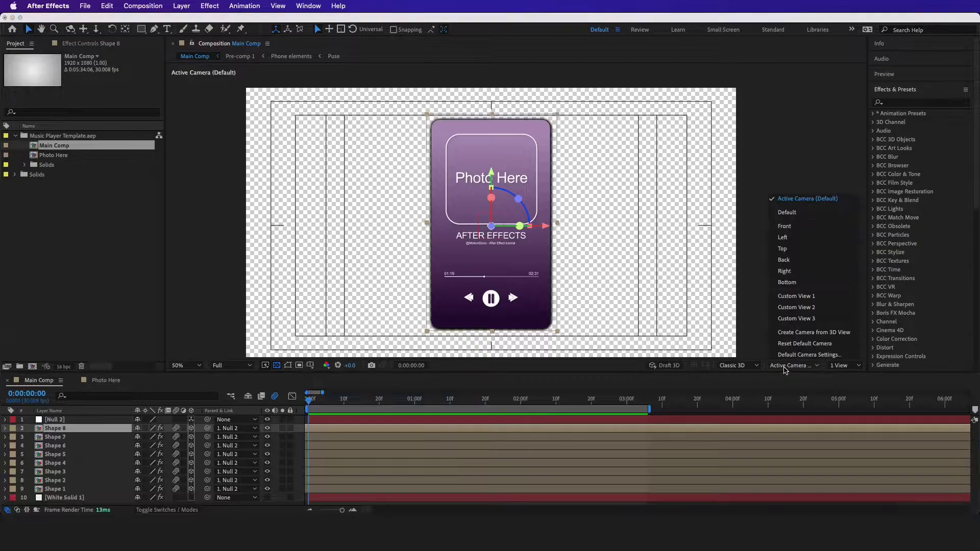
click(793, 250)
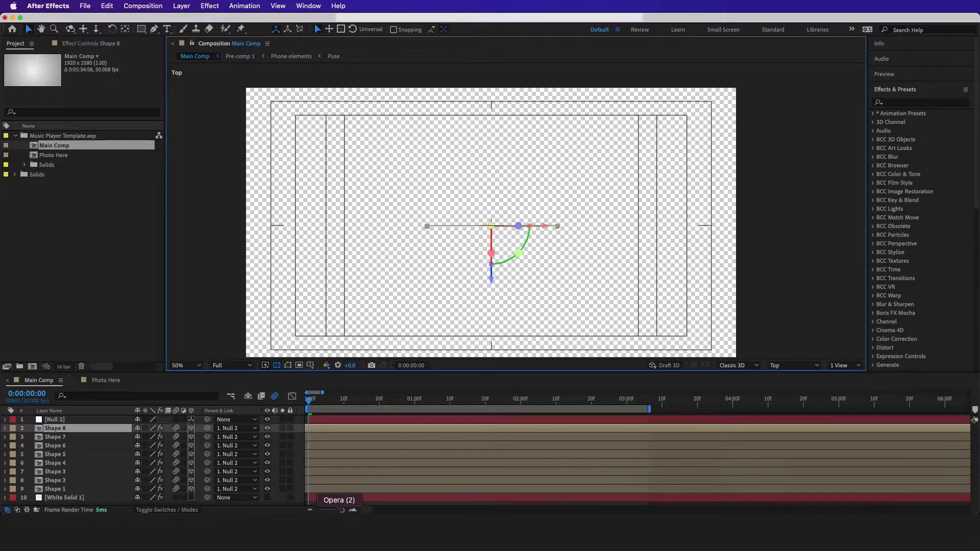
Switch to Opera and search Google for "circle with 8 dots".
click(339, 535)
click(387, 259)
text(cir)
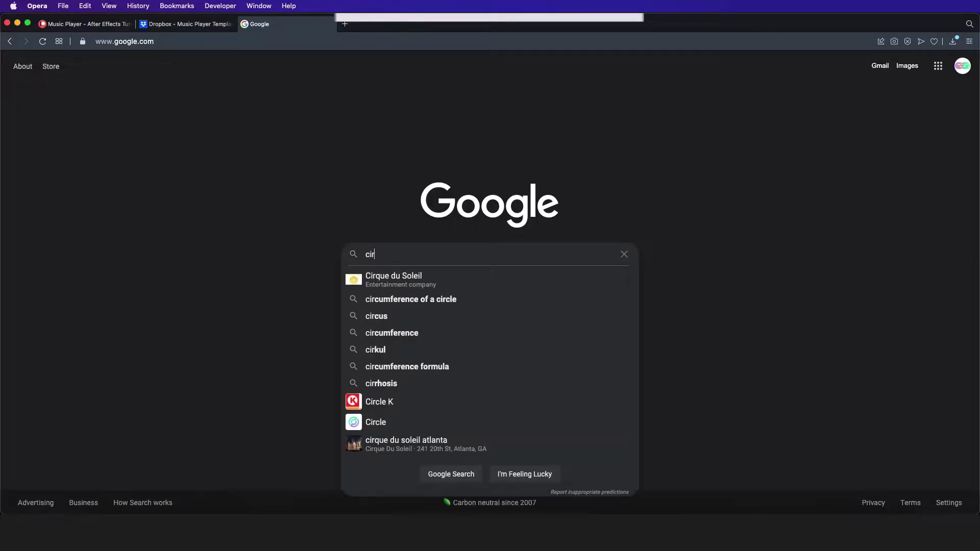
text(cle with 8 dots)
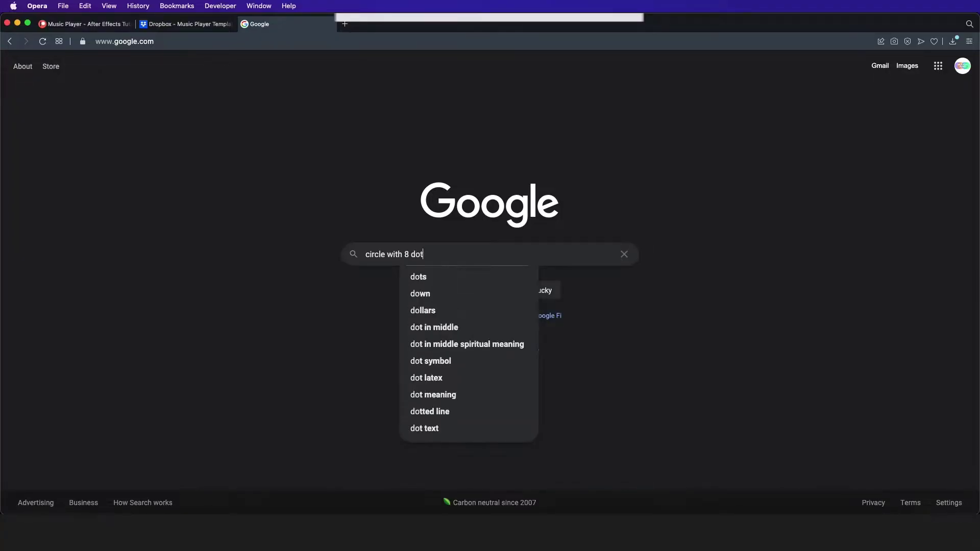
key(Return)
click(375, 216)
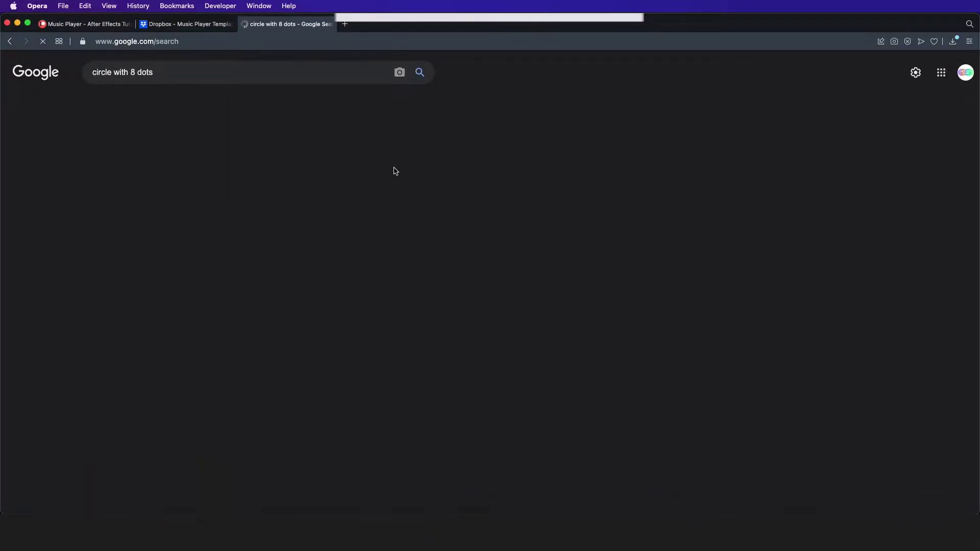
Bring the eight-point unit circle image into After Effects and add it as the top layer of Main Comp.
click(168, 220)
click(656, 276)
drag(656, 276, 479, 227)
key(super+Tab)
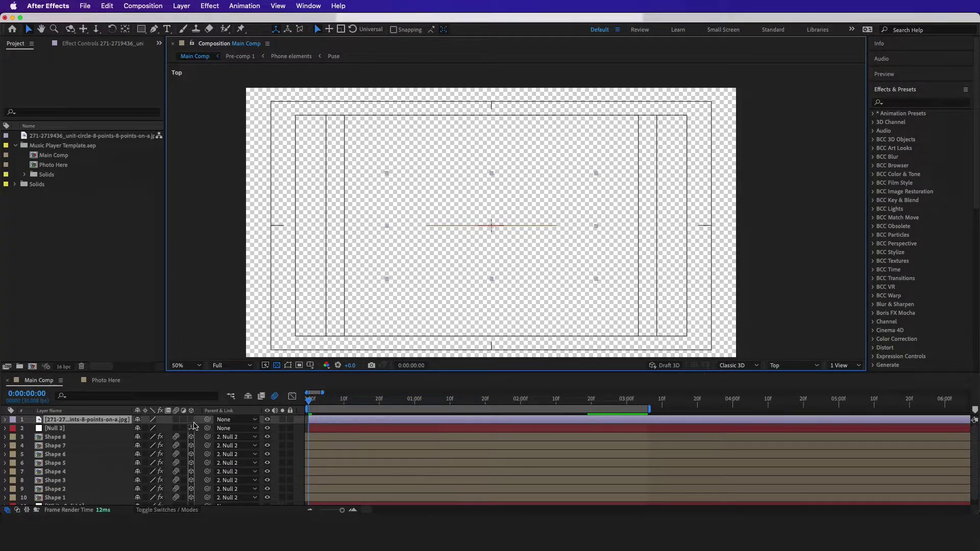
Make the circle image layer 3D, set its X Rotation to -90° and enlarge it to cover the frame.
click(192, 420)
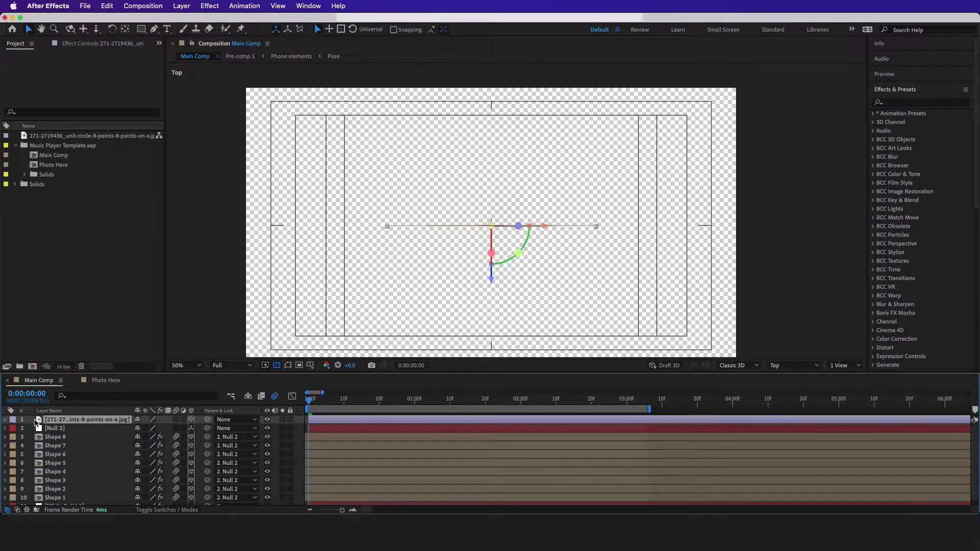
key(r)
drag(144, 437, 150, 441)
text(-90)
key(Return)
drag(593, 230, 479, 312)
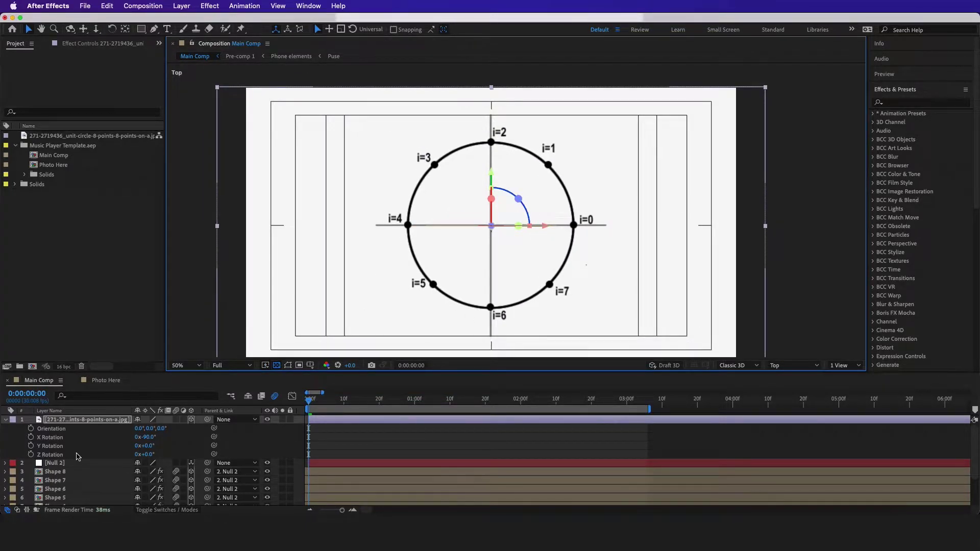
Try moving the Shape 1 layer along its Z axis to the circle's i=6 point.
scroll(74, 475, down, 3)
click(74, 493)
drag(492, 280, 494, 366)
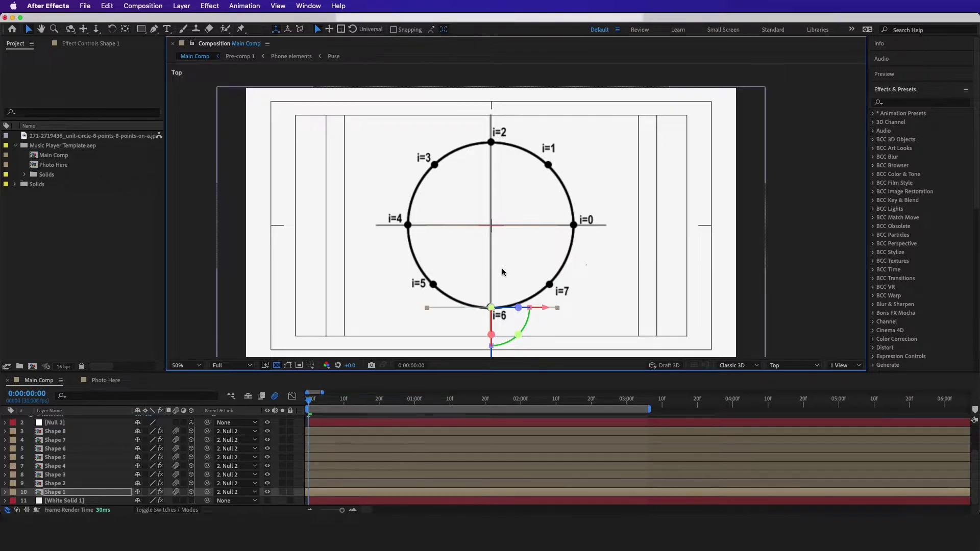
key(super+z)
Scale Null 2 down in the Active Camera view to shrink the phone player, and return to the Top view.
click(811, 366)
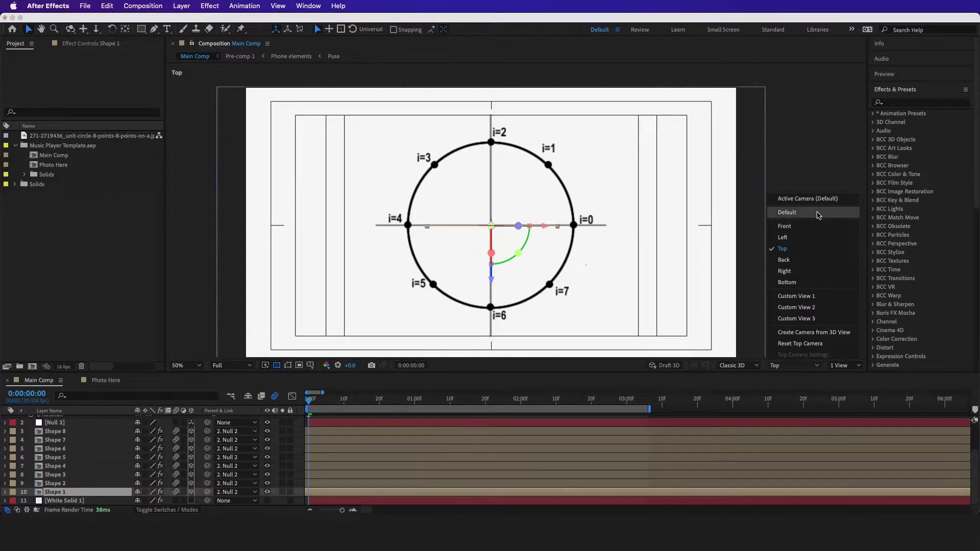
click(806, 199)
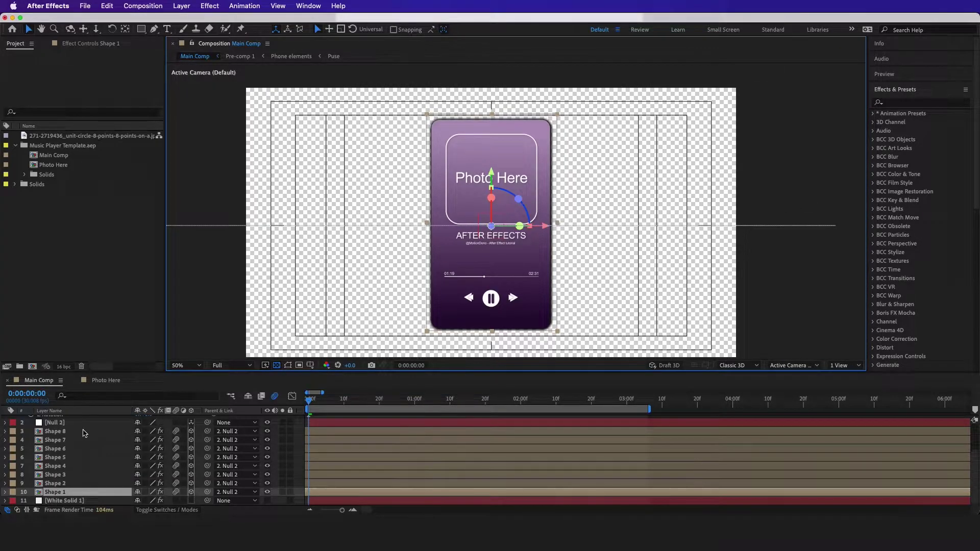
click(83, 424)
drag(506, 242, 500, 236)
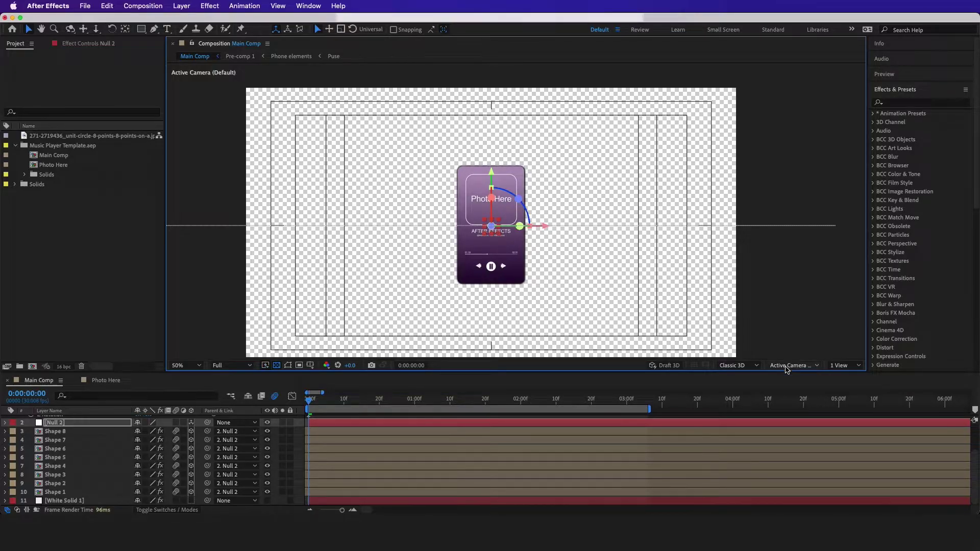
click(792, 365)
click(797, 249)
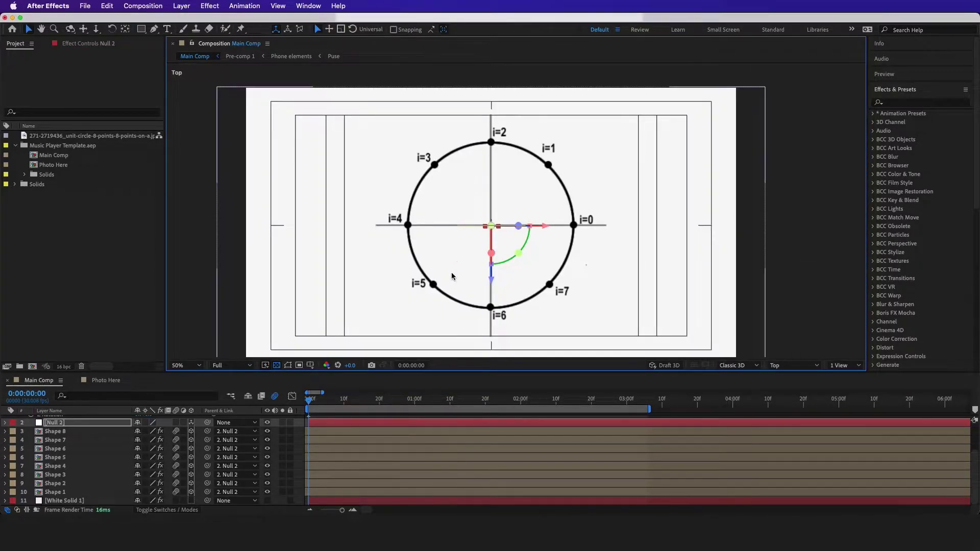
Position the eight Shape layers on the circle's i=0 to i=7 points, with Shape 1 at i=6.
click(492, 278)
right_click(466, 285)
click(488, 279)
drag(466, 277, 493, 363)
scroll(516, 279, up, 3)
scroll(431, 293, down, 3)
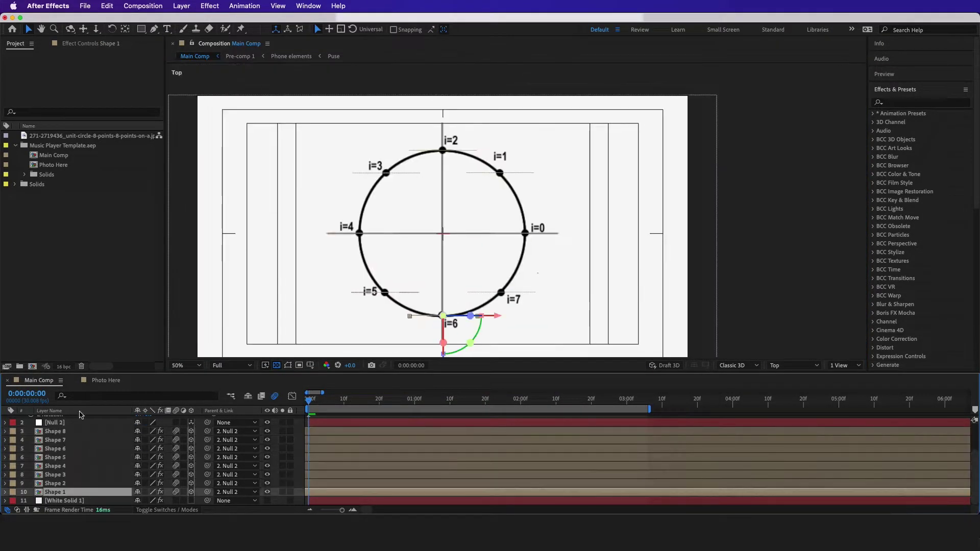
Select all eight Shape layers and check their circular arrangement in the Active Camera view.
shift+click(65, 432)
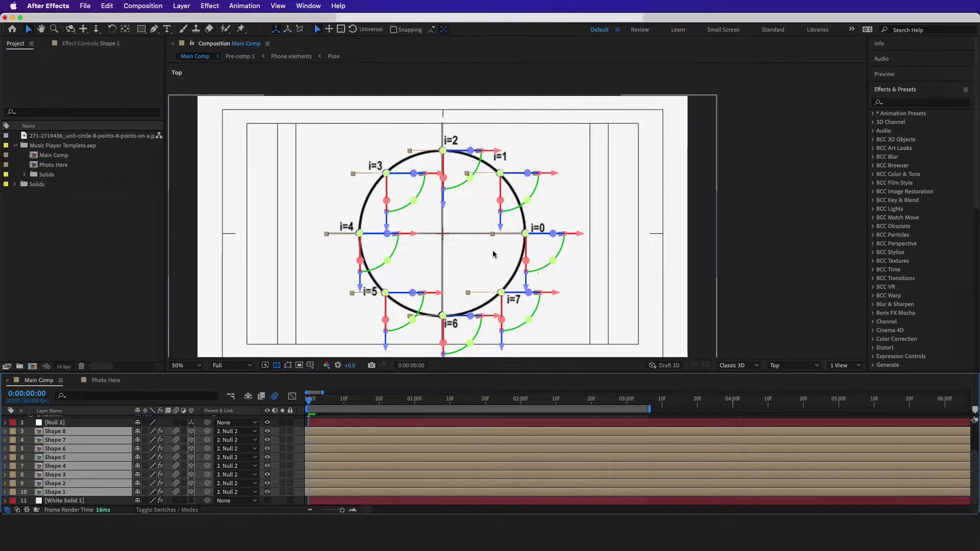
click(791, 365)
click(798, 200)
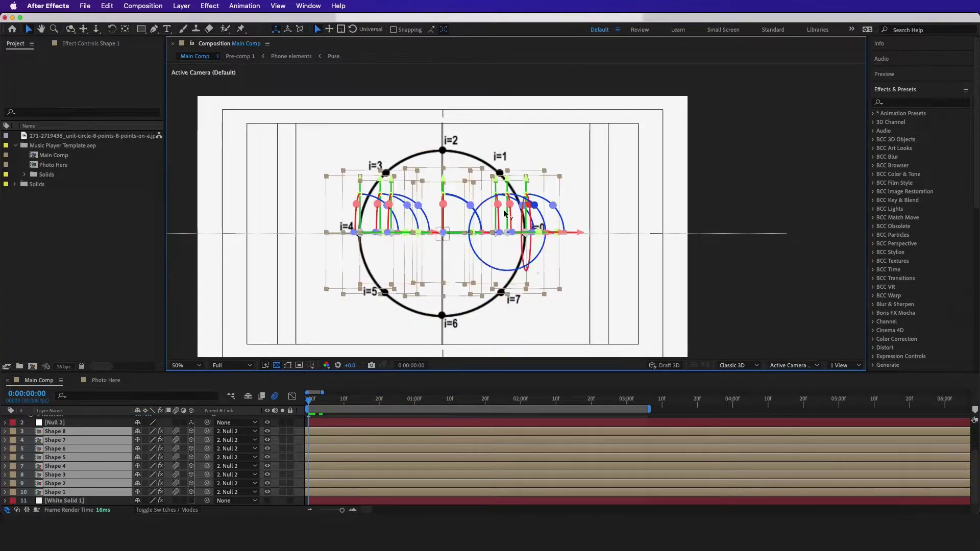
click(301, 426)
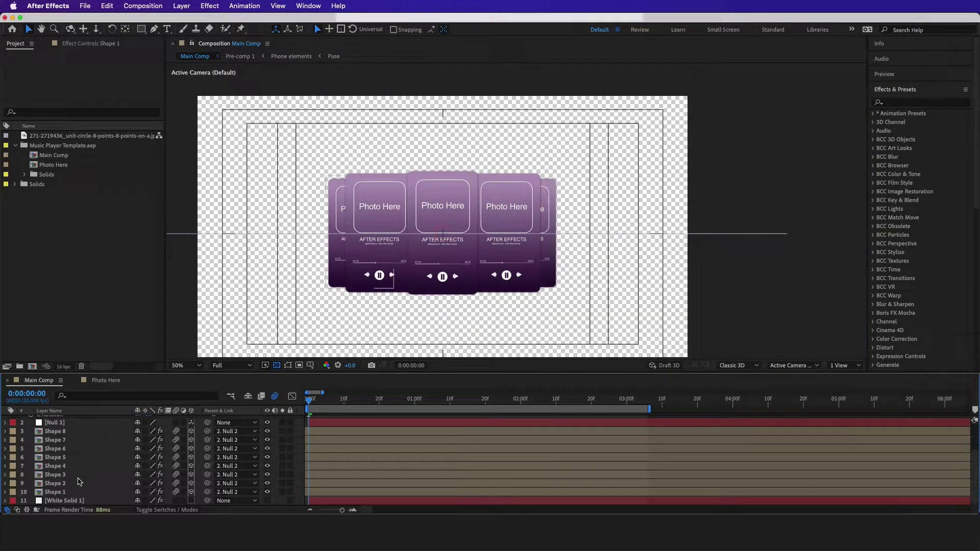
Reveal Null 2's rotation properties and try rotating it to test the carousel, undoing the change.
scroll(80, 481, up, 3)
click(54, 463)
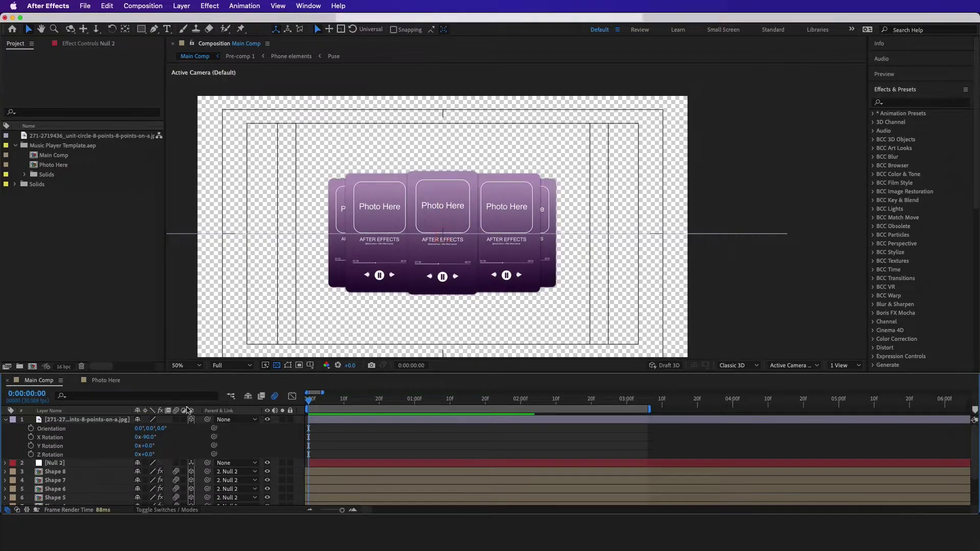
click(98, 464)
key(r)
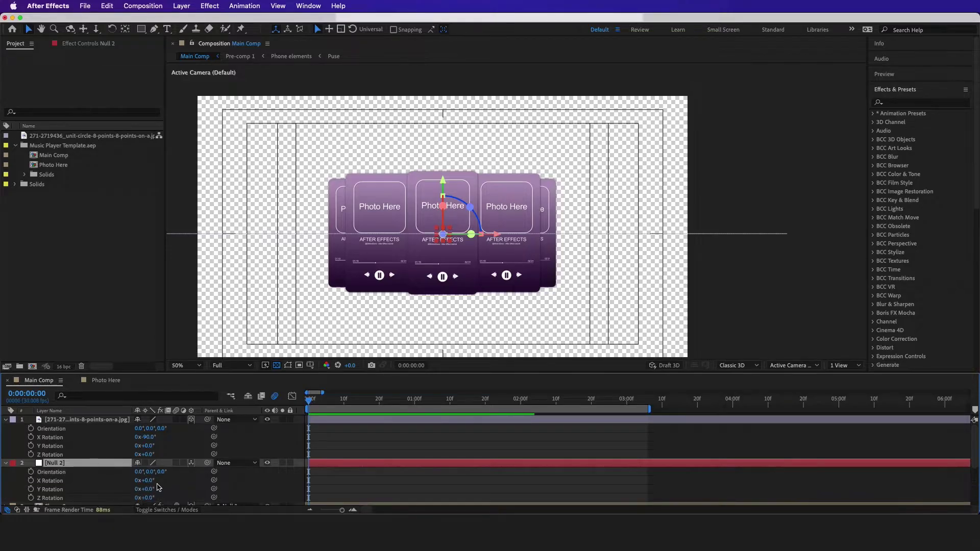
drag(149, 484, 143, 465)
key(super+z)
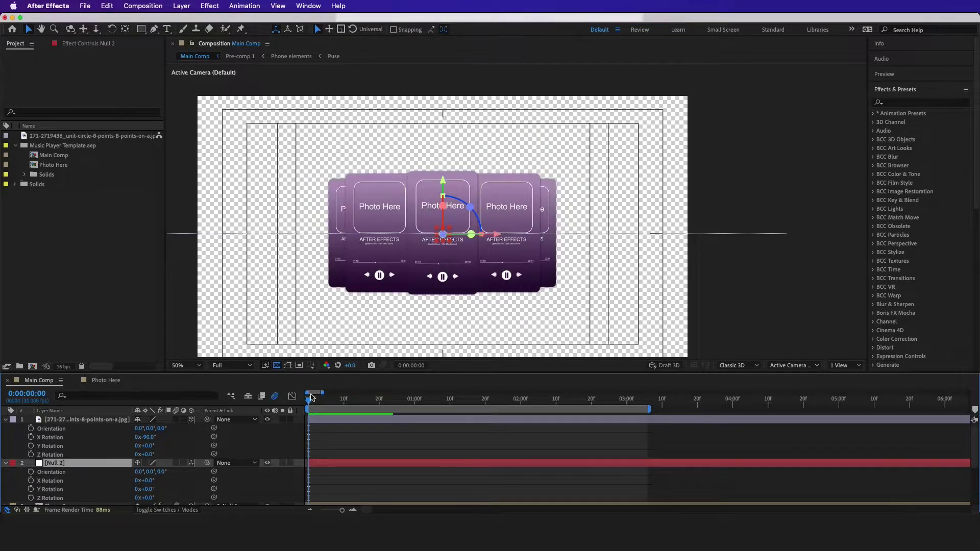
Enlarge the circle image layer in the Top view to get a wider carousel guide.
click(813, 366)
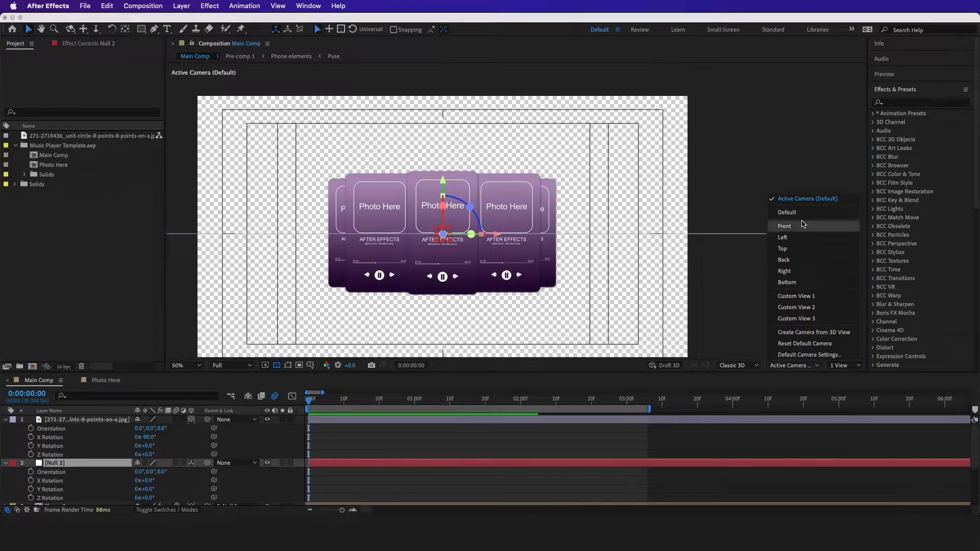
click(795, 212)
click(796, 365)
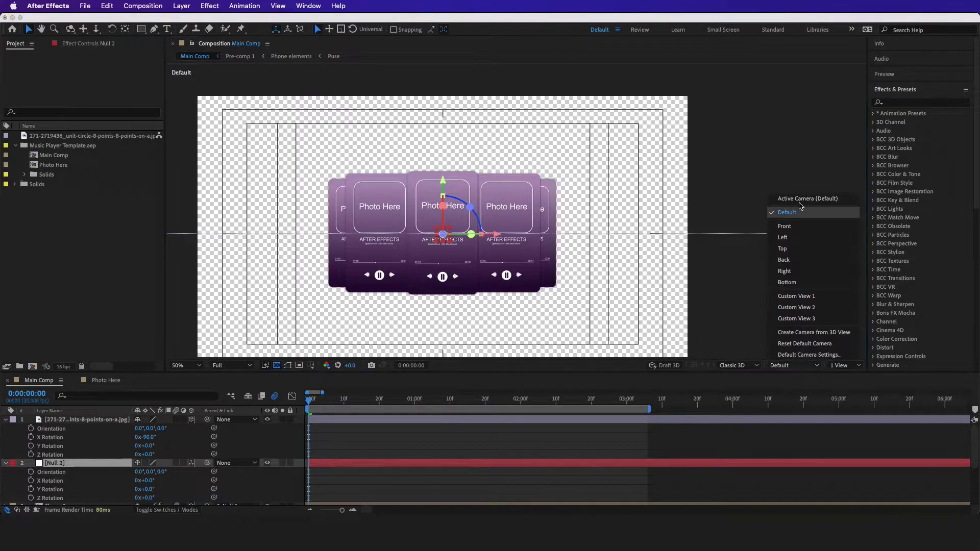
click(782, 248)
click(87, 419)
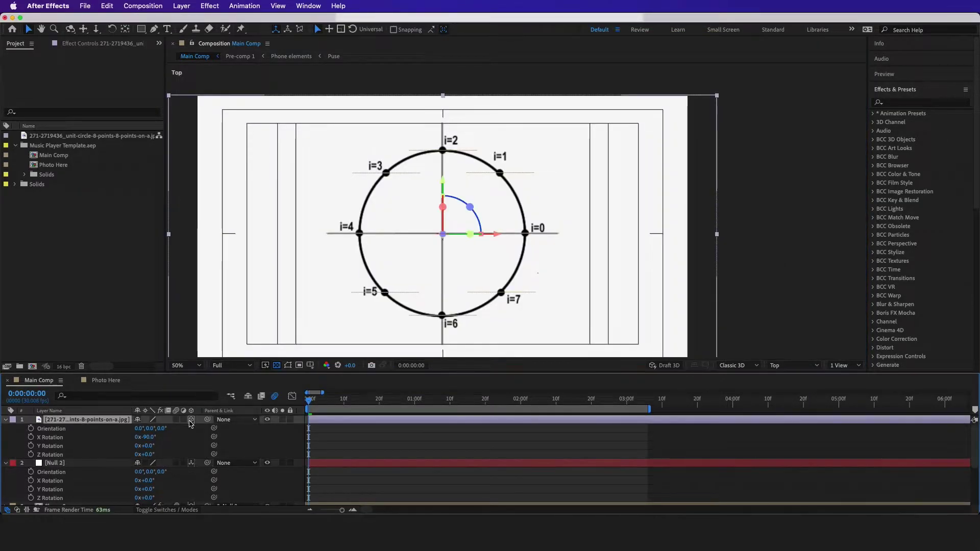
right_click(665, 229)
key(Escape)
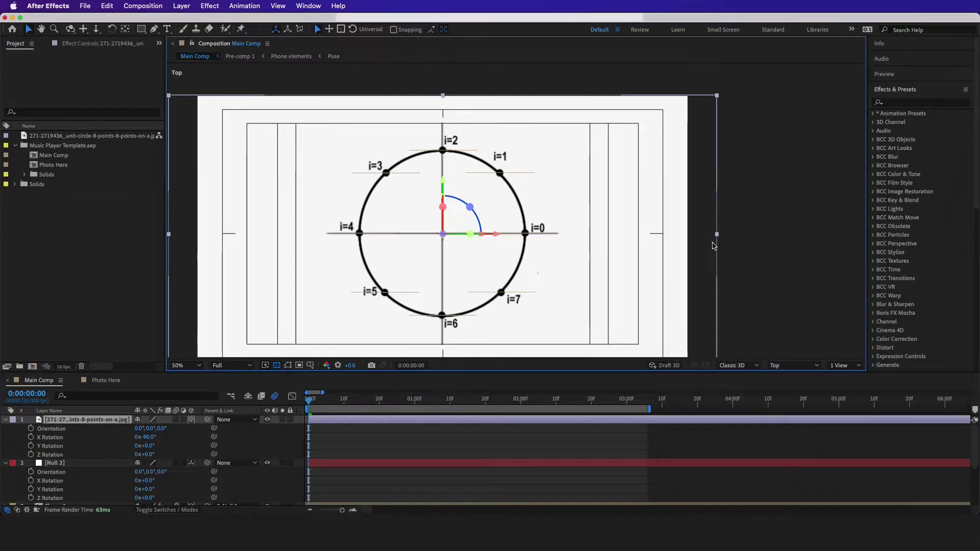
drag(716, 233, 829, 209)
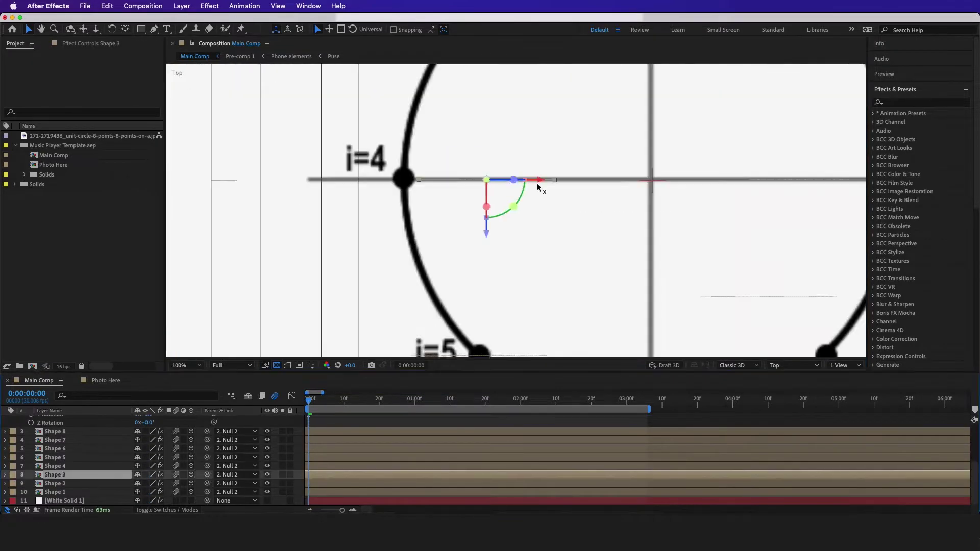
Move the Shape layers out to the enlarged circle's points and return to the Active Camera view.
scroll(430, 313, down, 5)
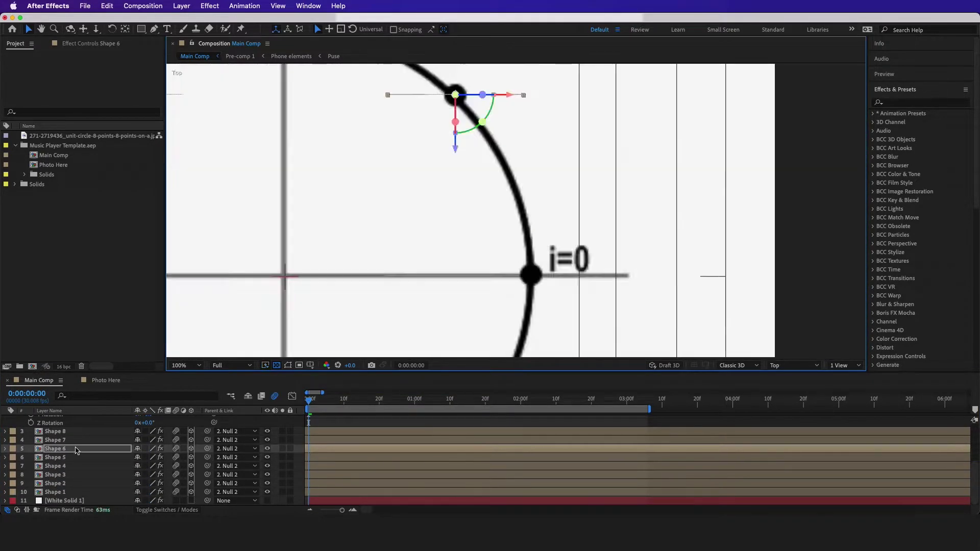
click(793, 366)
click(788, 199)
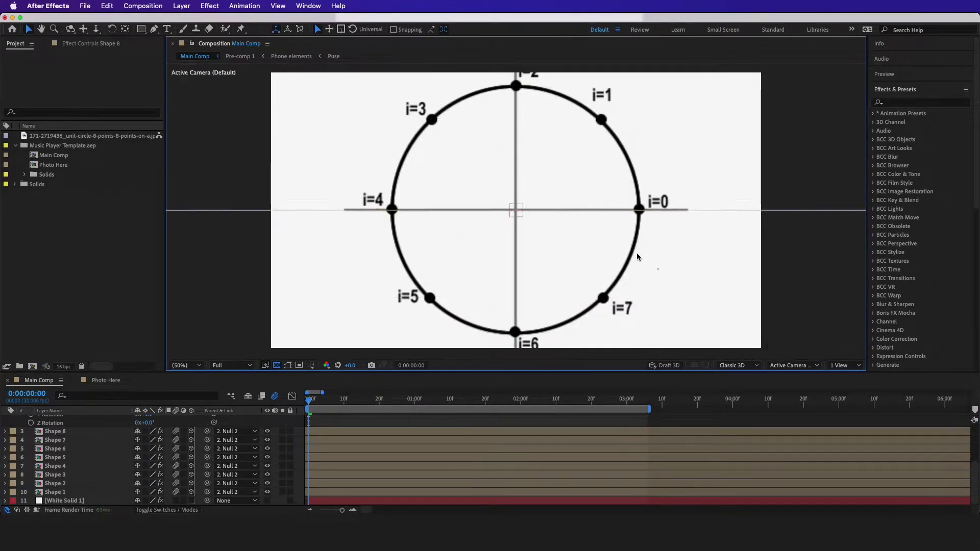
Try spinning the widened carousel with Null 2's Y Rotation and undo the change.
scroll(109, 431, up, 5)
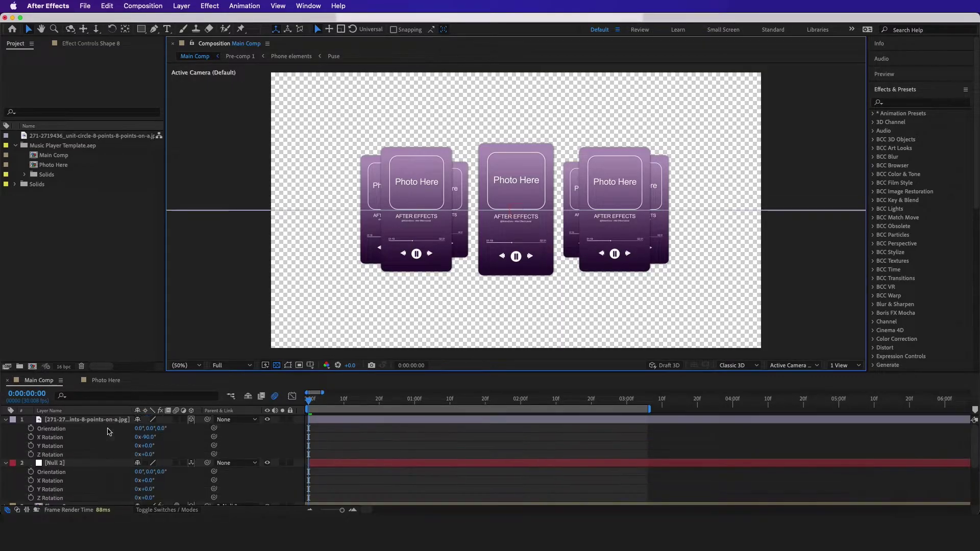
mouse_move(145, 480)
mouse_down()
mouse_move(117, 481)
mouse_move(149, 486)
mouse_move(129, 480)
mouse_up()
scroll(129, 469, down, 2)
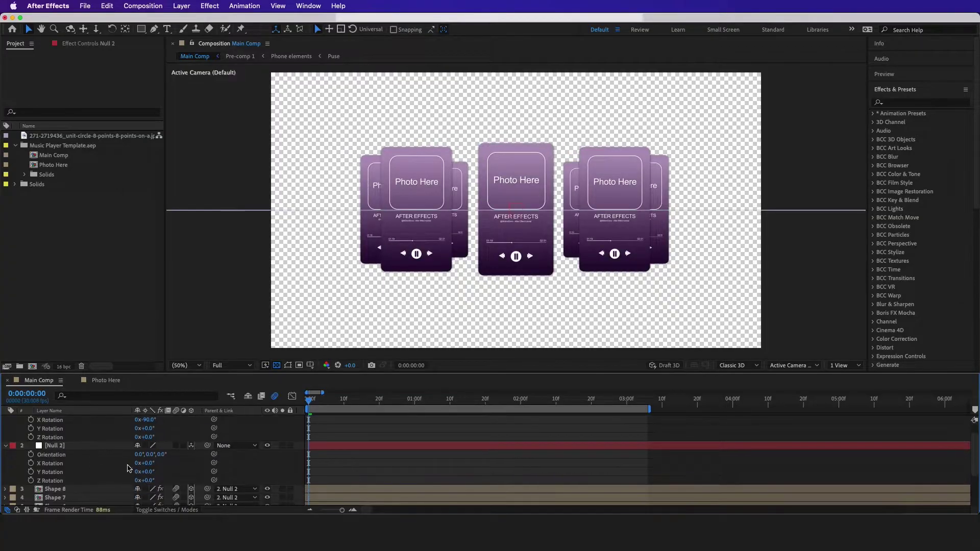
drag(140, 475, 213, 433)
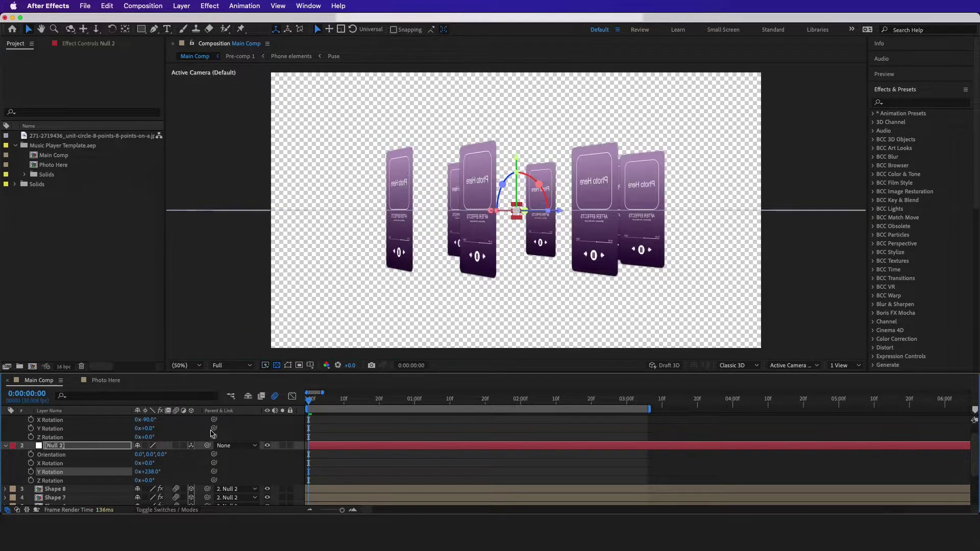
key(super+z)
Set the auto-orientation of all eight Shape layers to Orient Towards Camera.
scroll(103, 472, down, 3)
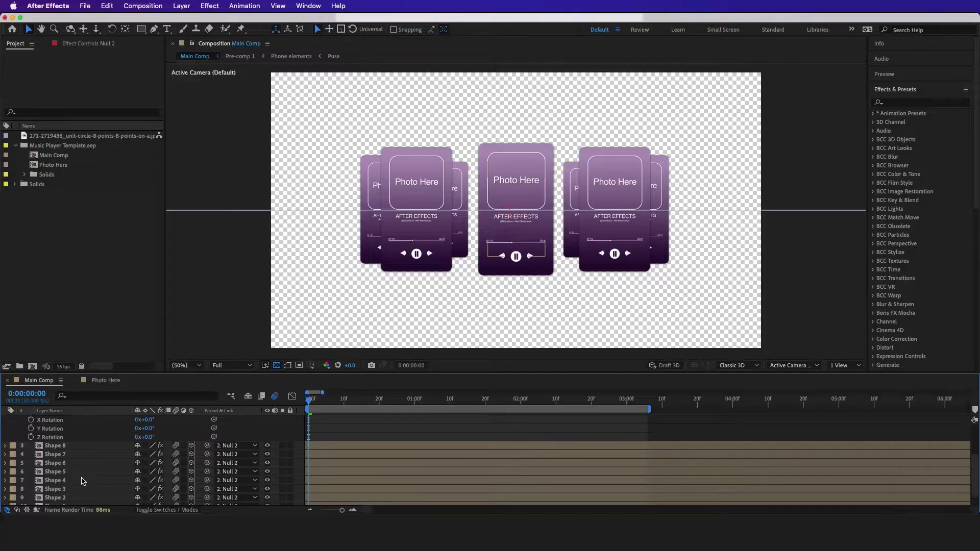
click(55, 446)
scroll(73, 451, down, 1)
shift+click(67, 492)
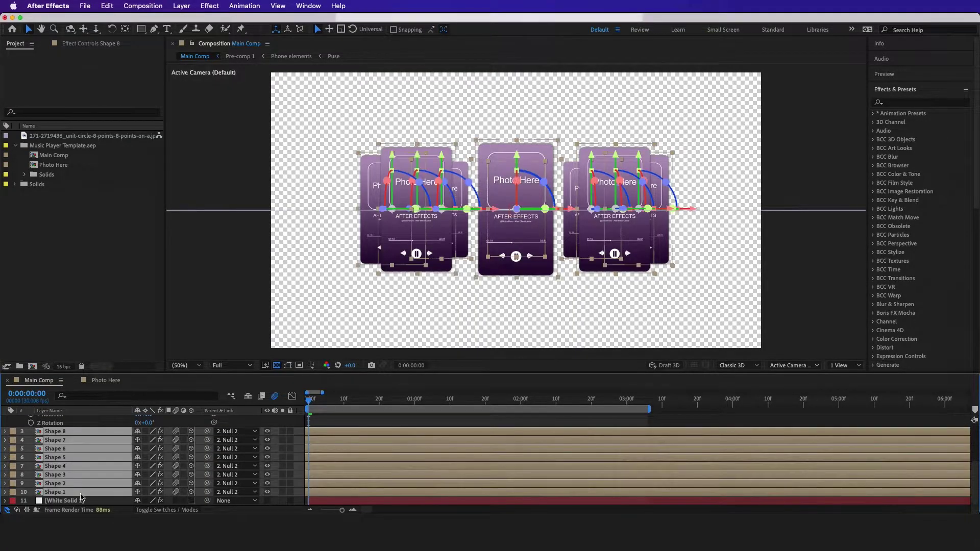
right_click(80, 495)
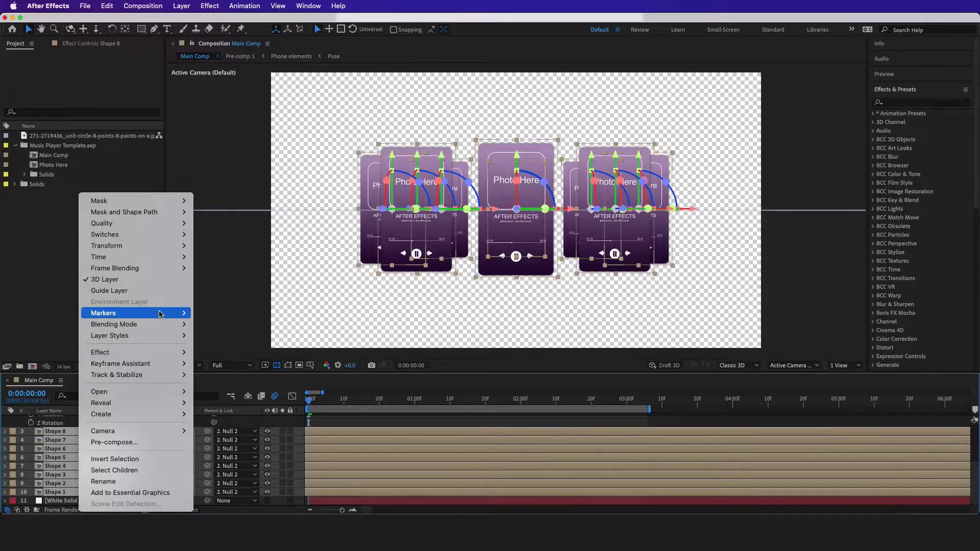
mouse_move(150, 246)
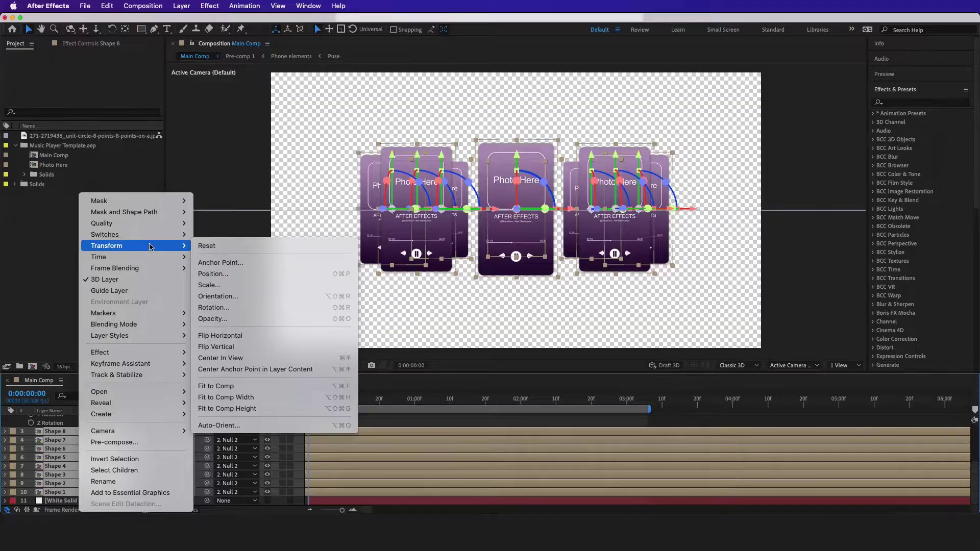
click(266, 427)
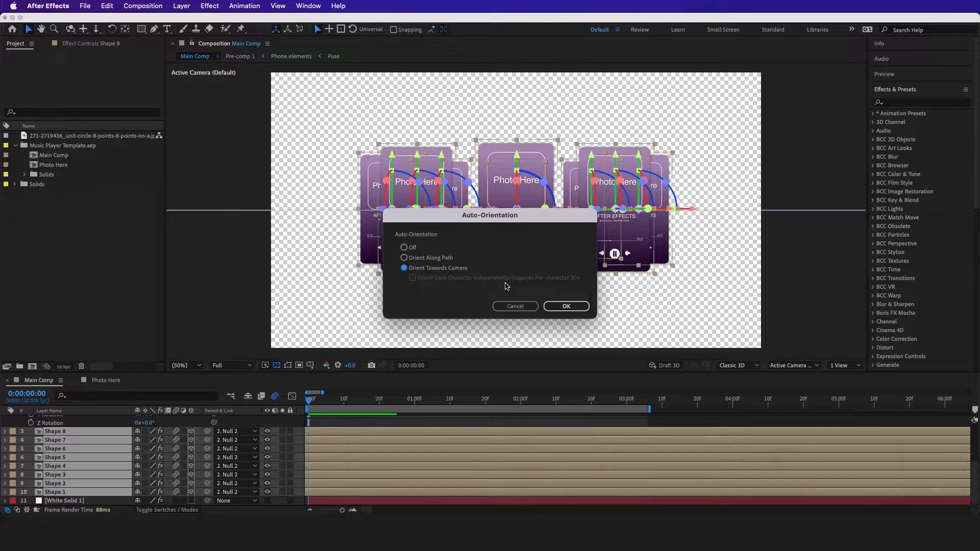
click(567, 306)
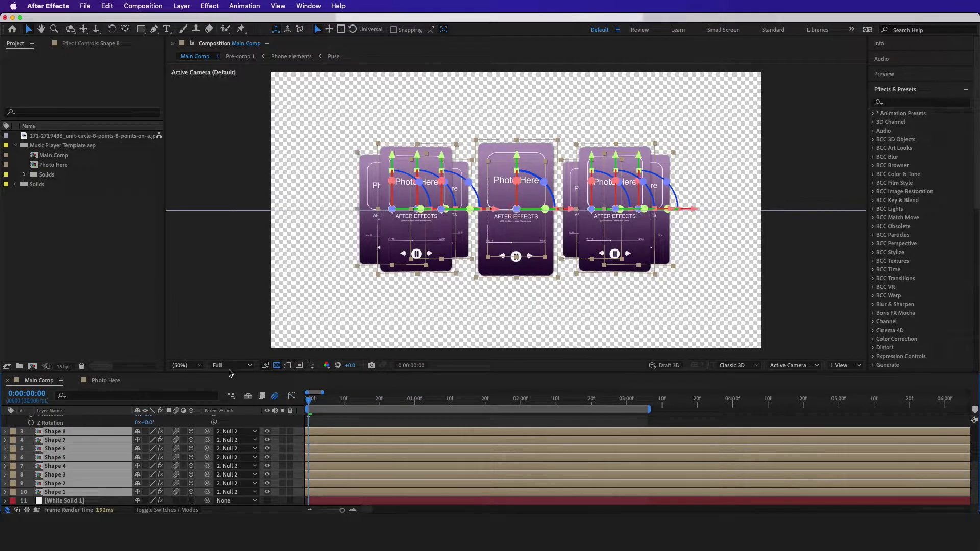
Test with Null 2's Y Rotation whether the cards keep facing the camera as the carousel turns.
scroll(94, 440, up, 4)
click(62, 425)
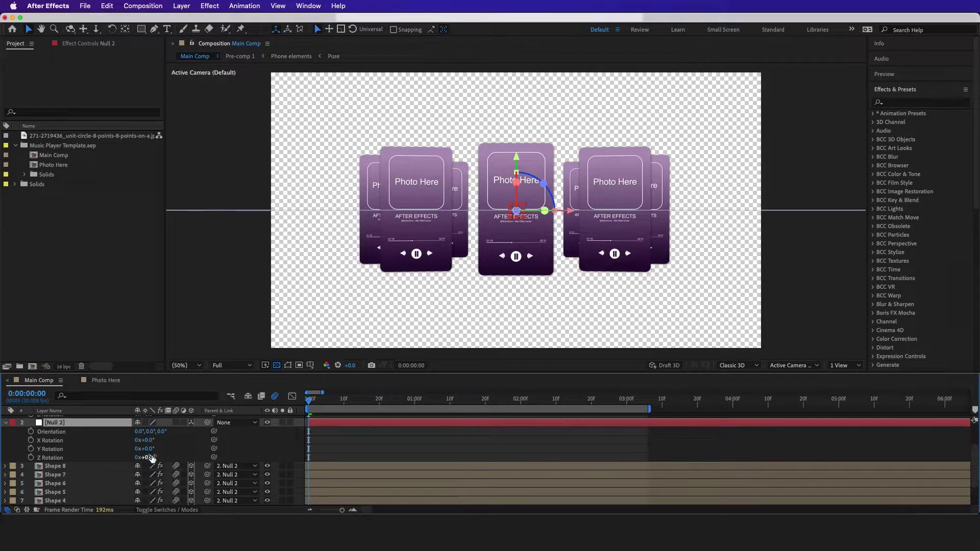
mouse_move(149, 449)
mouse_down()
mouse_move(155, 434)
mouse_move(155, 453)
mouse_move(153, 443)
mouse_up()
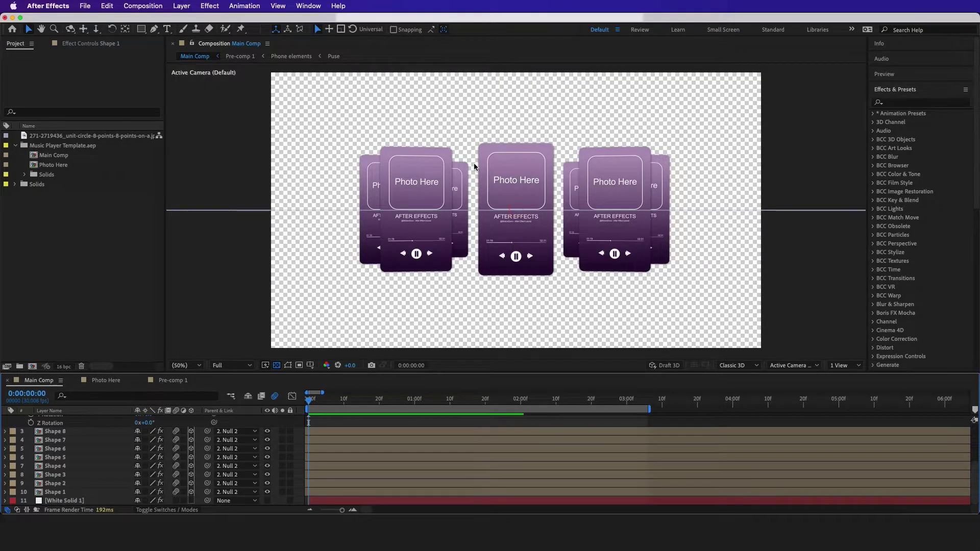
click(489, 193)
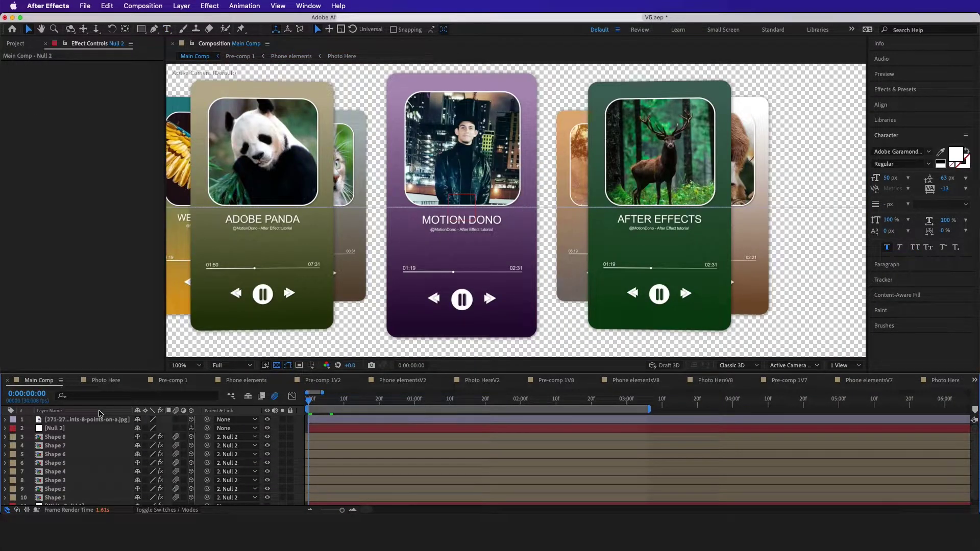
Keyframe Null 2's Y Rotation from 180° at the first frame to a second keyframe at about 1:20, and preview the spin.
click(81, 432)
key(r)
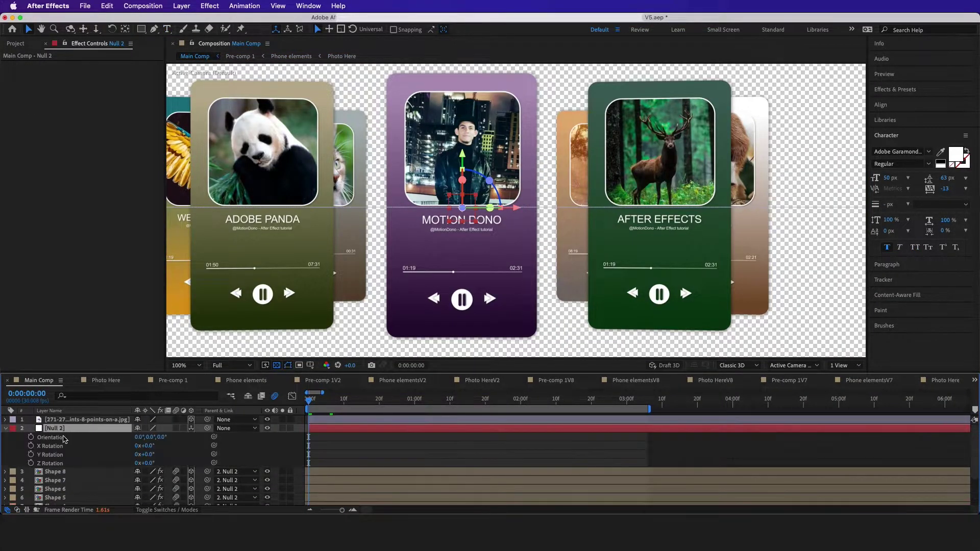
click(31, 455)
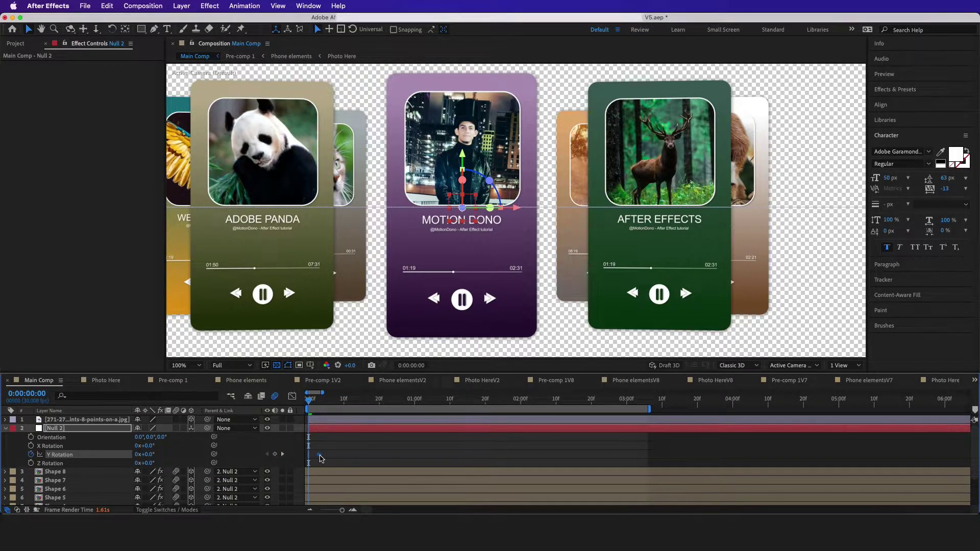
drag(147, 455, 146, 474)
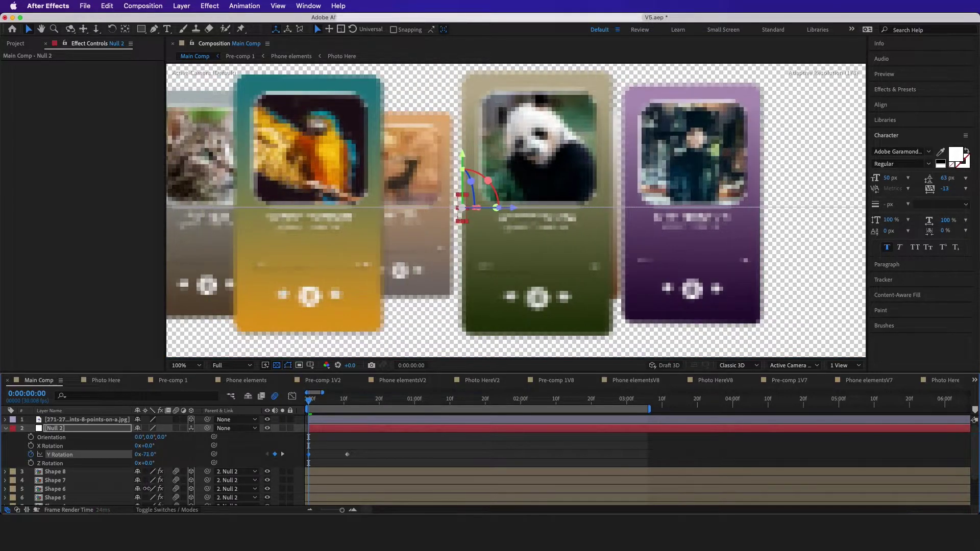
key(space)
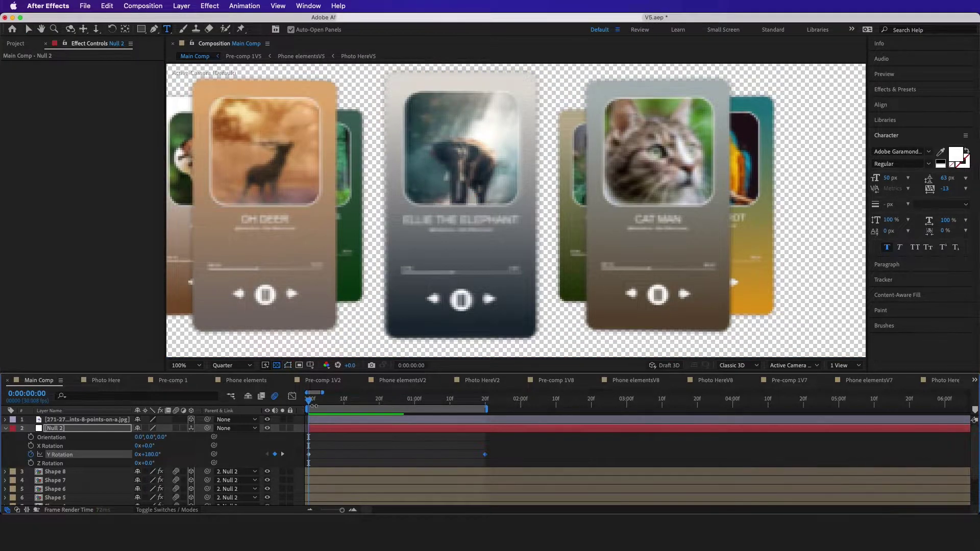
key(space)
Select both Y Rotation keyframes of Null 2 and apply Easy Ease to them.
drag(293, 452, 309, 459)
right_click(310, 459)
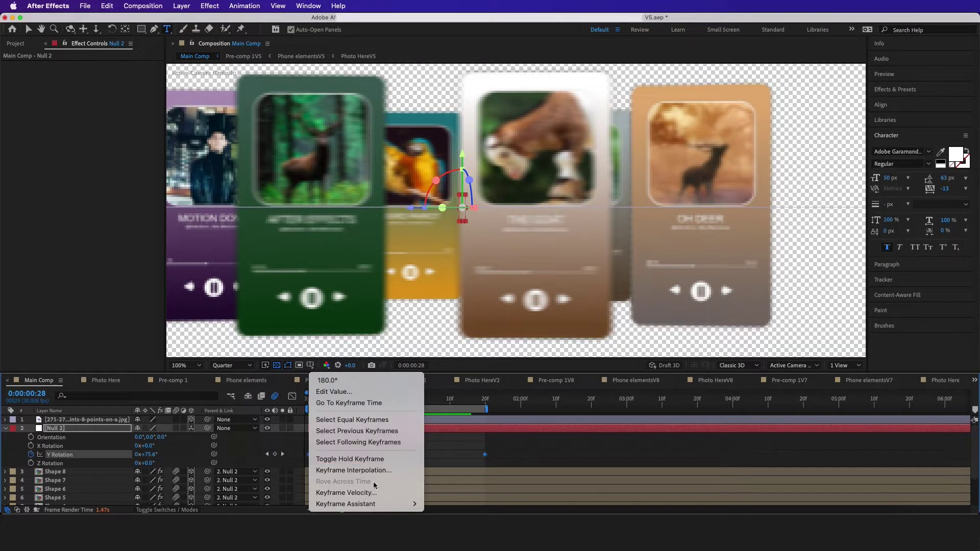
mouse_move(387, 503)
click(456, 446)
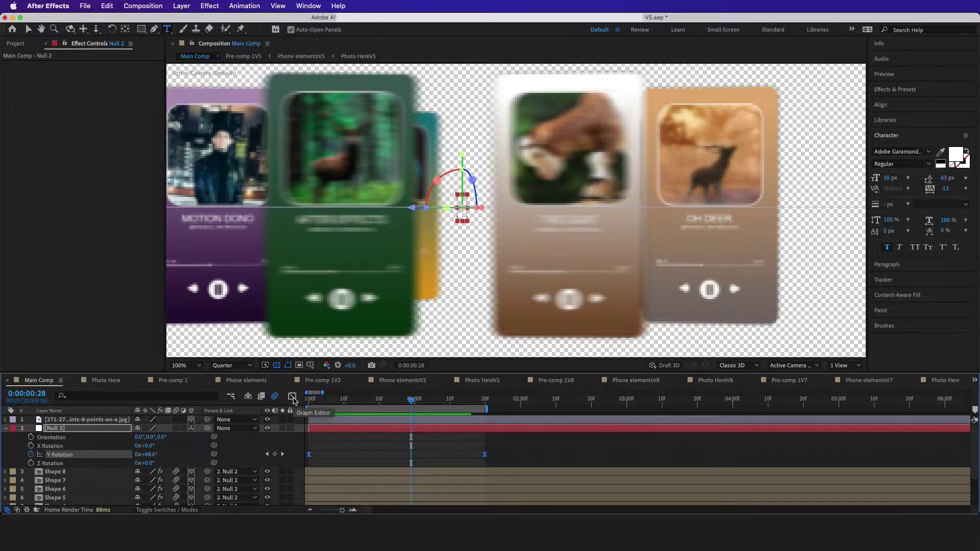
In the speed graph, raise the last Y Rotation keyframe's influence to about 90% and go back to the first frame.
click(292, 396)
right_click(492, 438)
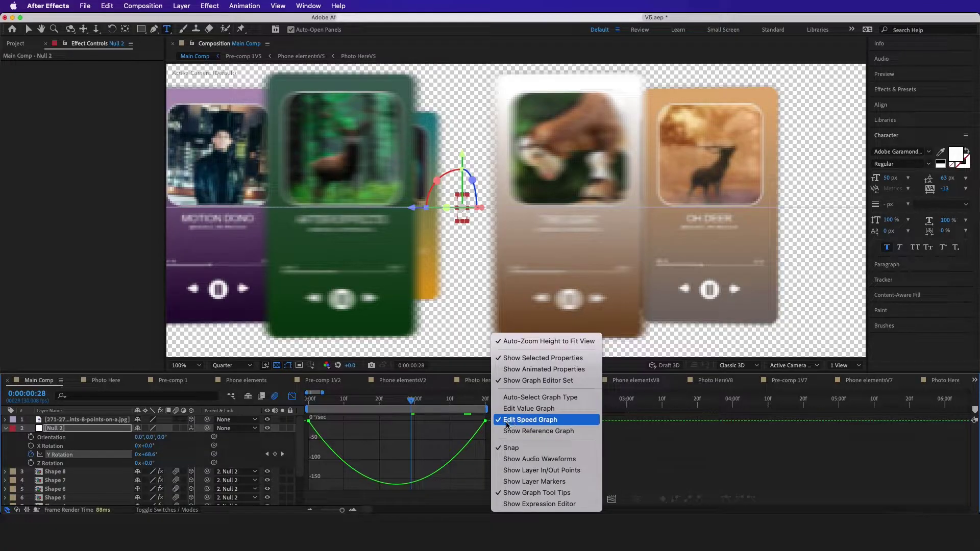
click(537, 424)
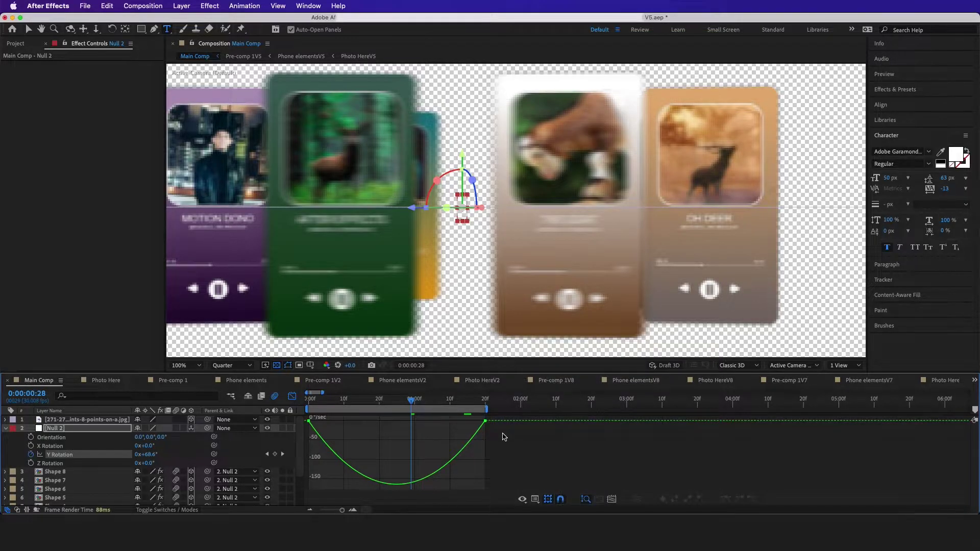
drag(455, 423, 405, 421)
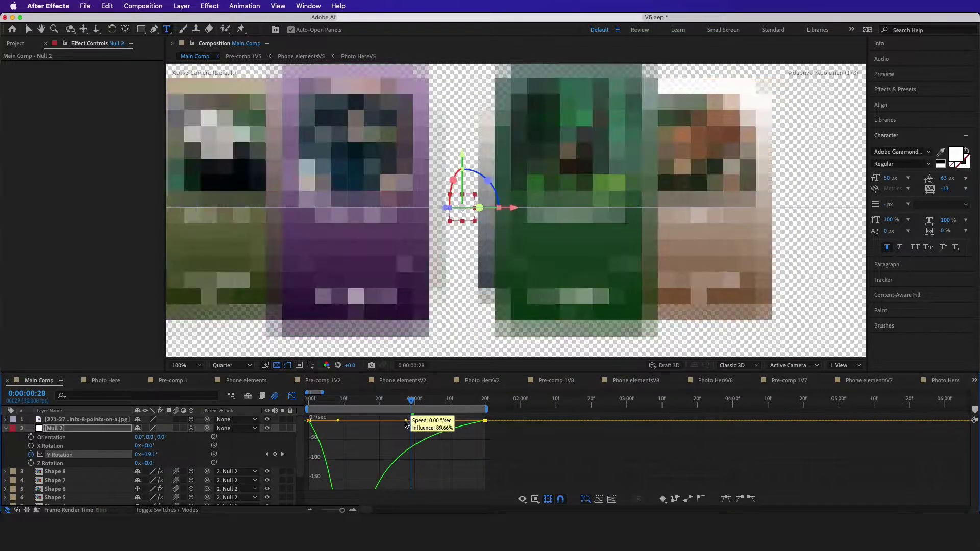
key(Home)
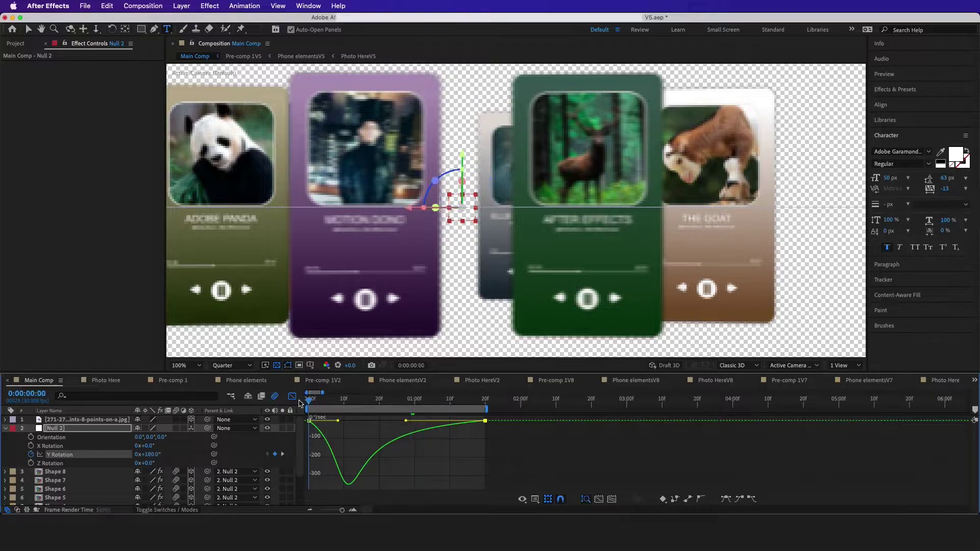
Switch from the speed graph back to the layer bars and preview the eased carousel spin.
key(comma)
click(292, 396)
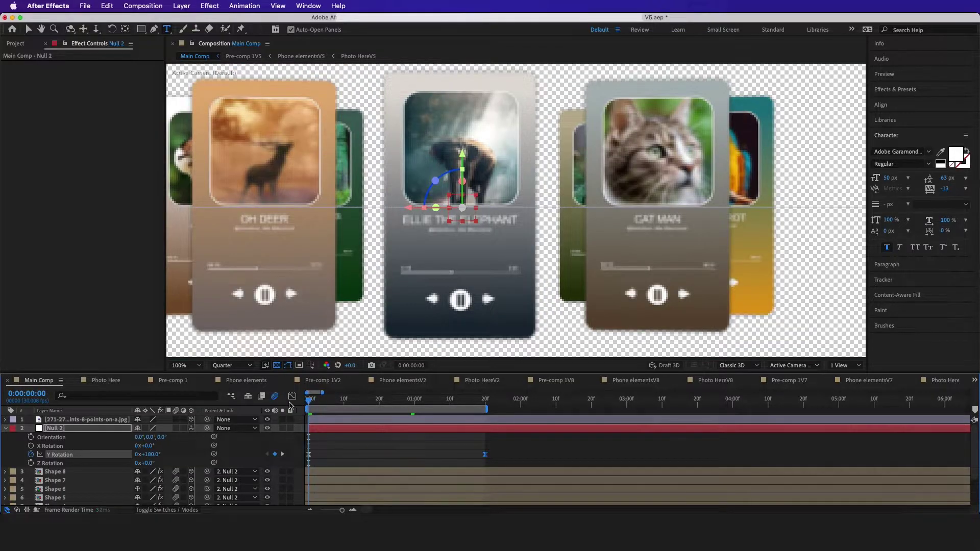
key(space)
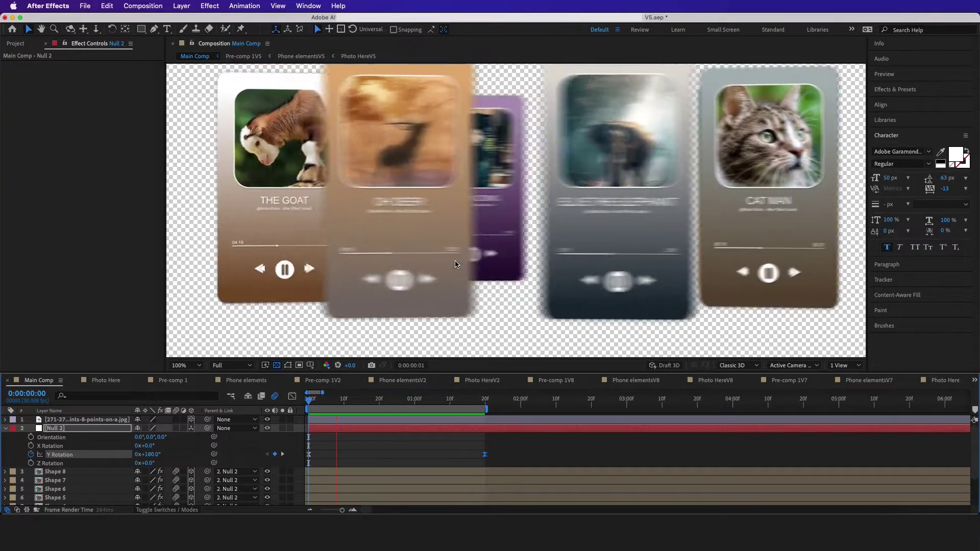
key(space)
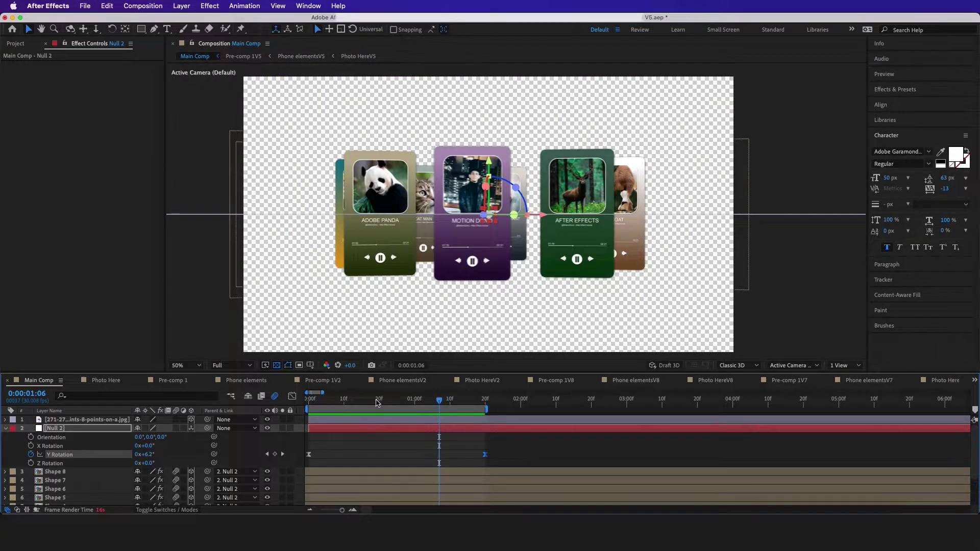
Place Main Comp as a layer above Forest.mp4 in the Forest composition.
key(space)
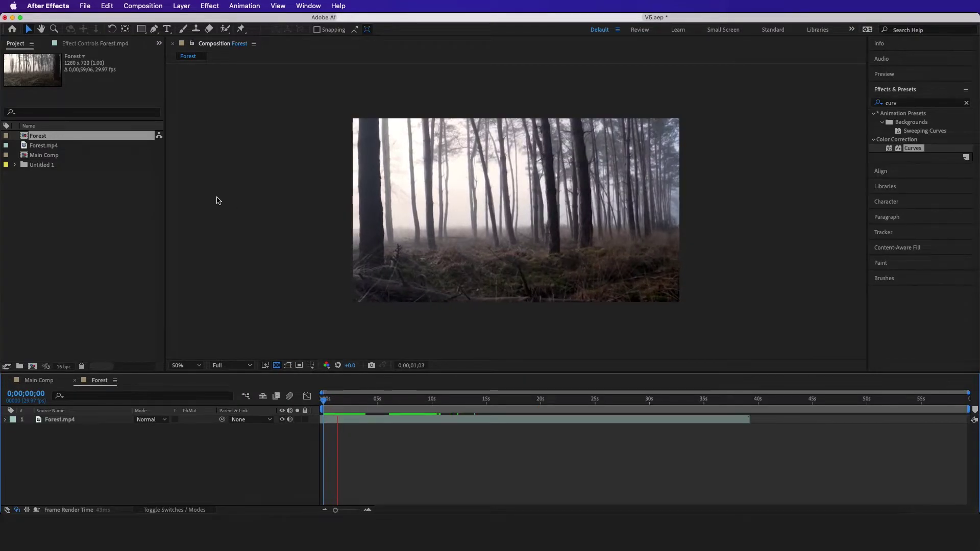
drag(44, 156, 504, 267)
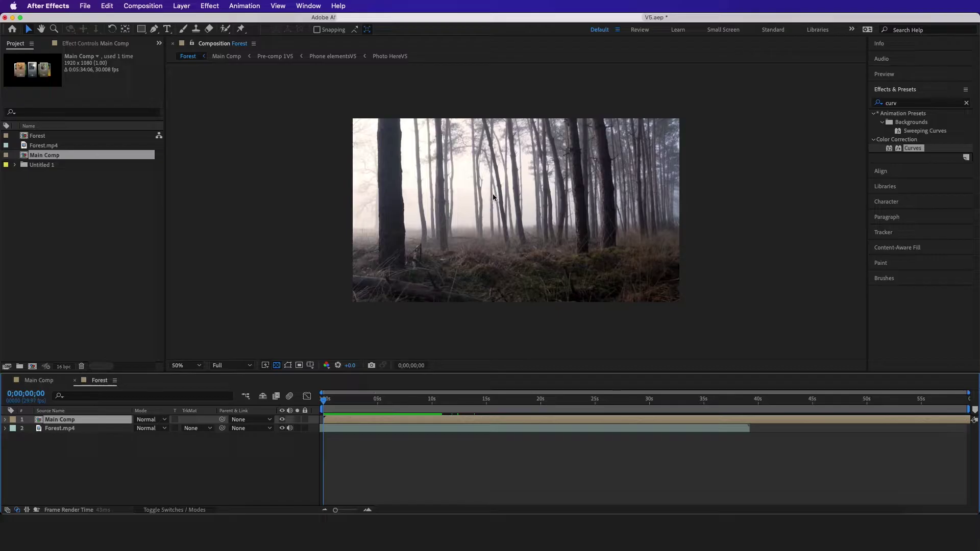
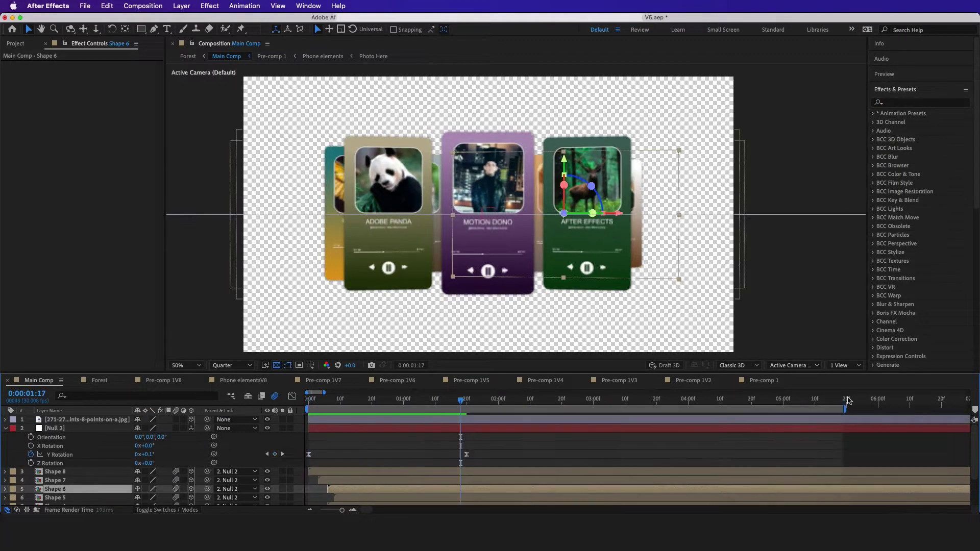
Preview the staggered card entrance and the carousel spin in Main Comp from the first frame.
key(space)
scroll(314, 428, down, 3)
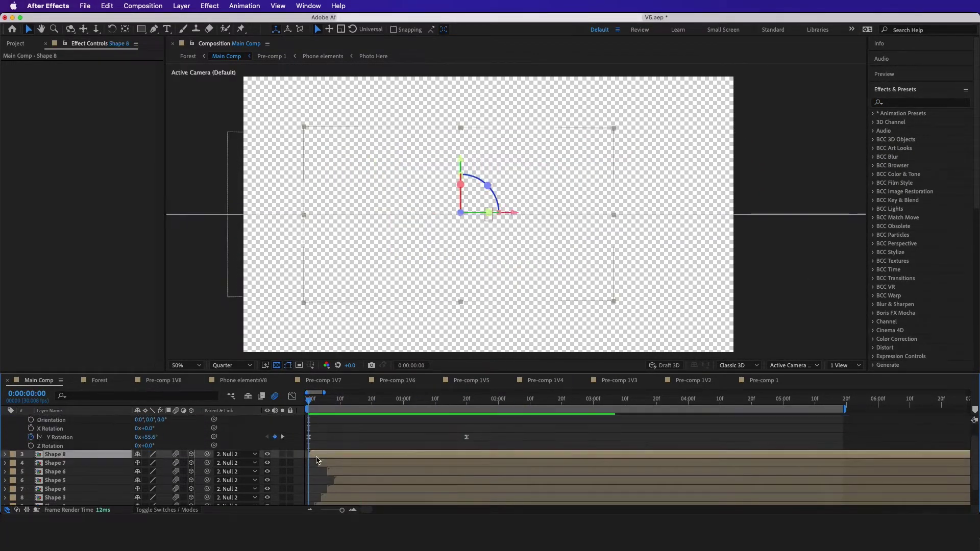
click(311, 416)
key(space)
key(space)
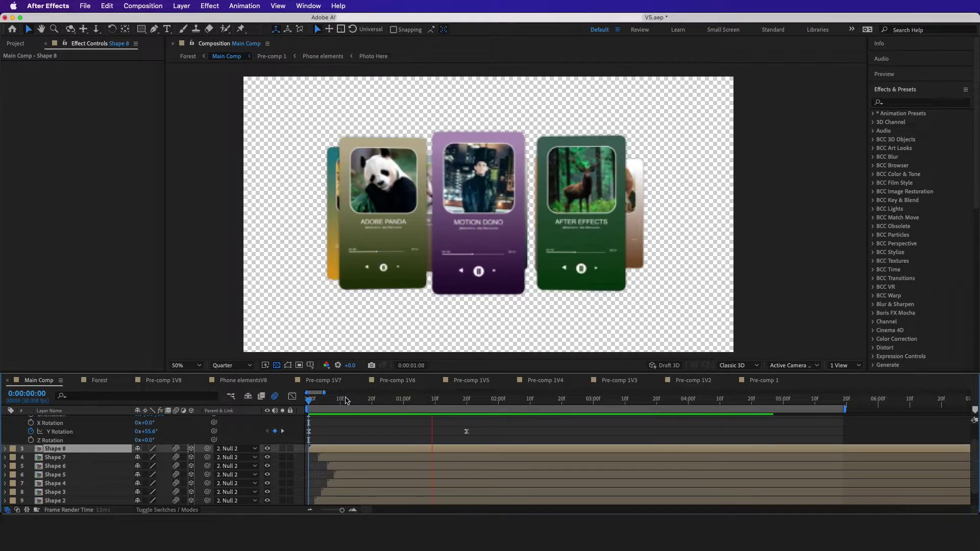
key(space)
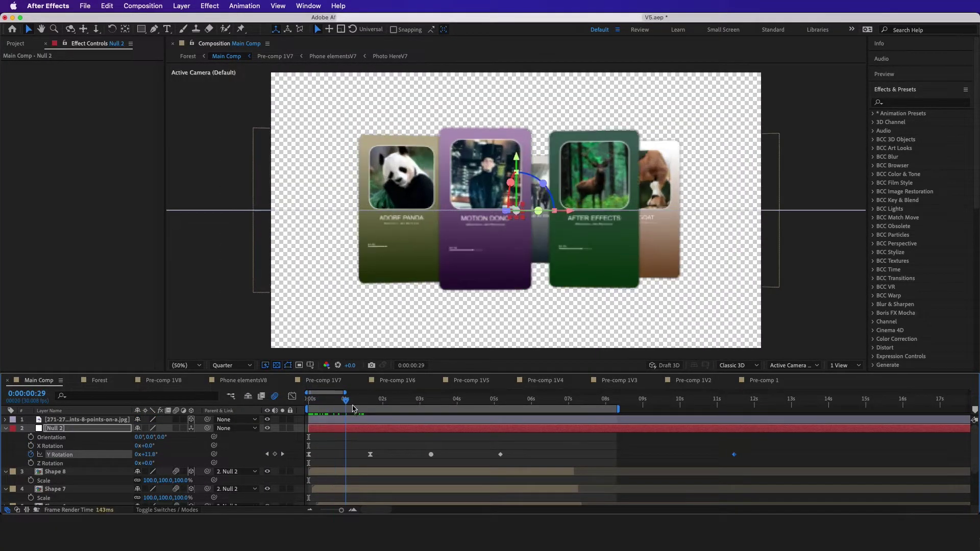
Select all eight card layers, Shape 8 through Shape 1, set their Opacity to 85%, and check the translucent cards at other frames.
drag(354, 409, 442, 416)
scroll(85, 459, down, 2)
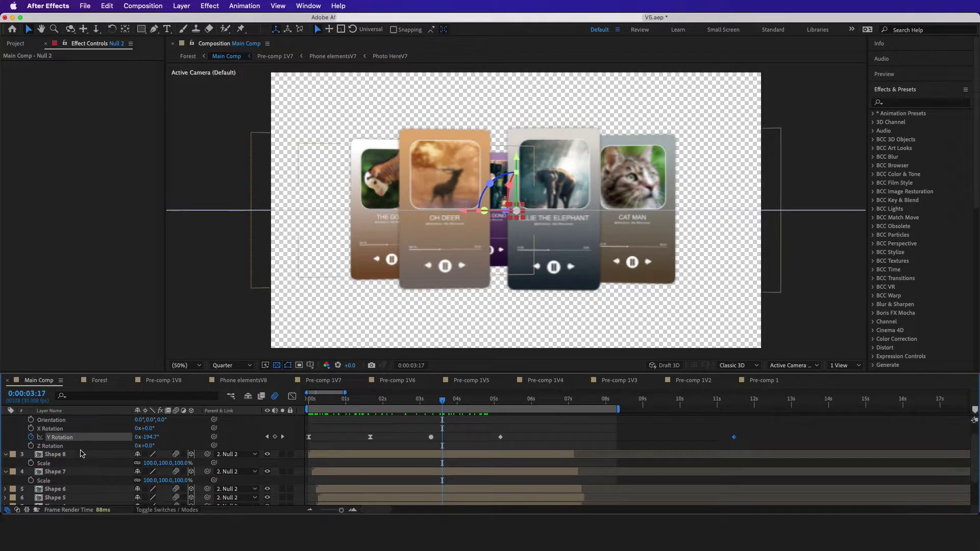
click(81, 453)
scroll(80, 459, down, 3)
shift+click(69, 492)
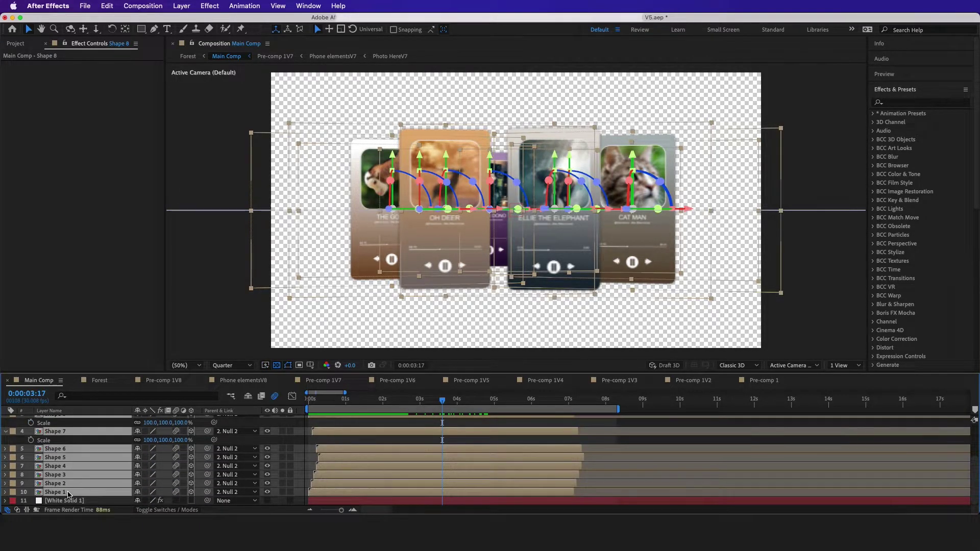
key(t)
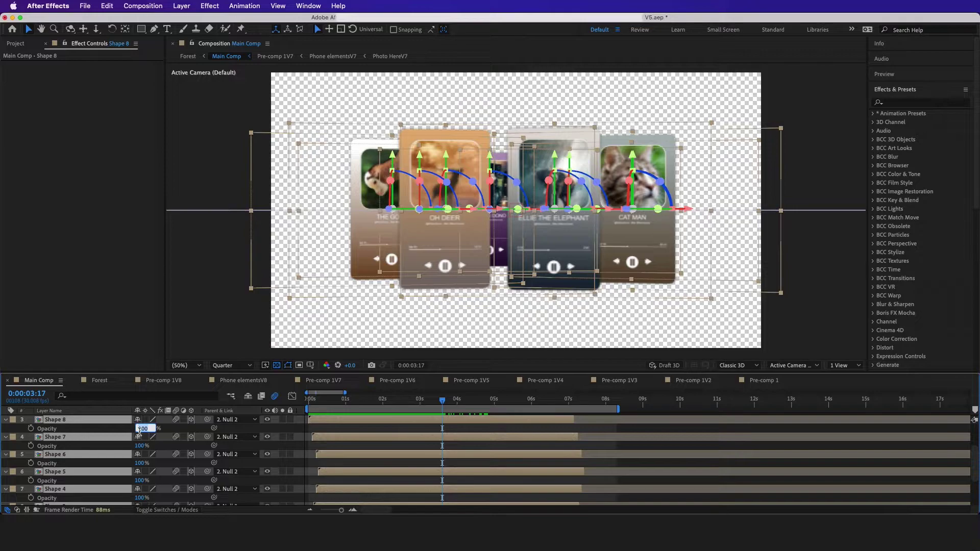
click(527, 309)
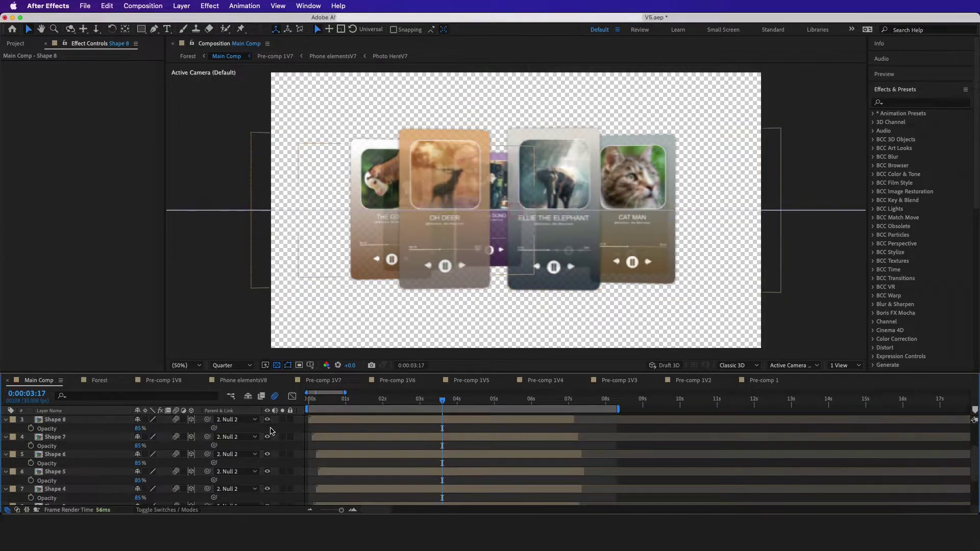
click(459, 401)
click(475, 401)
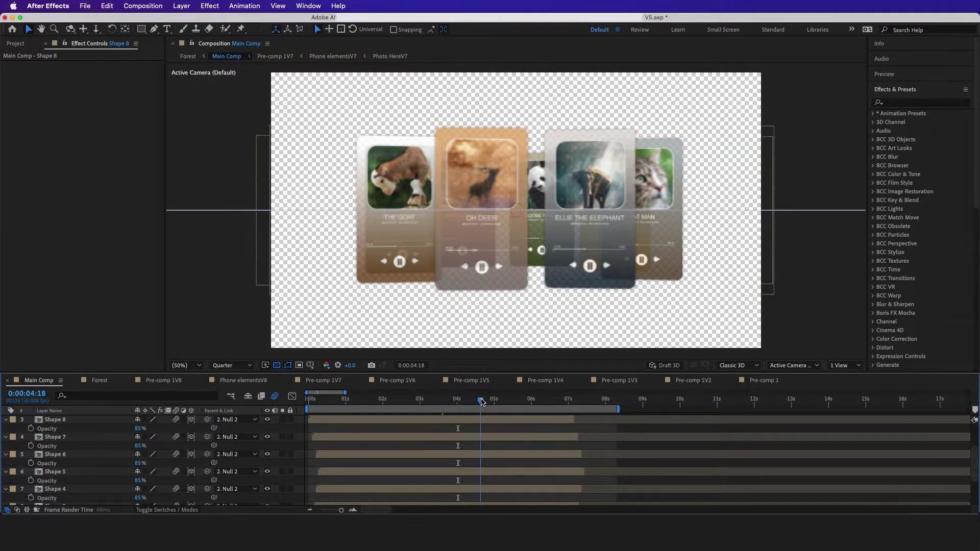
Go to the Forest composition at about 0;00;07;04 and duplicate its Main Comp layer.
key(Tab)
click(425, 404)
click(401, 399)
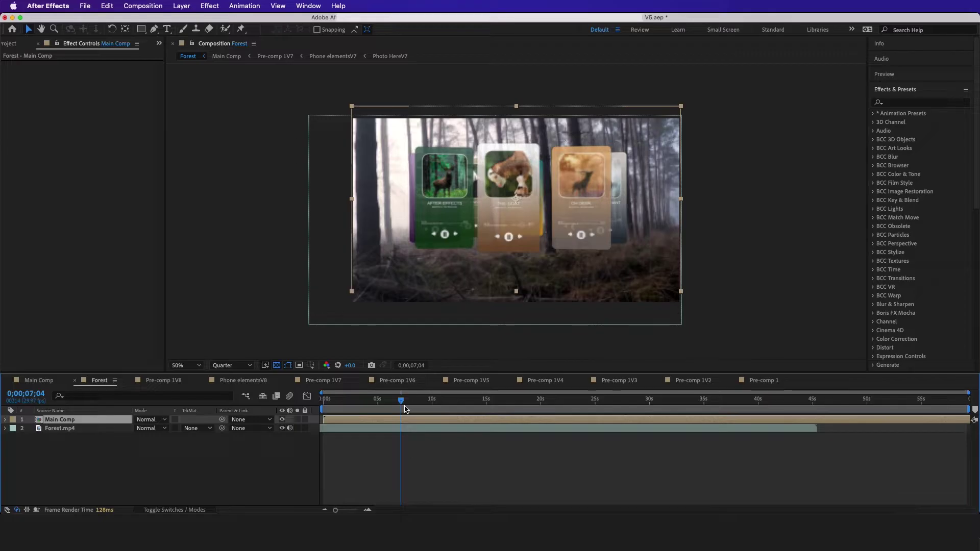
key(super+d)
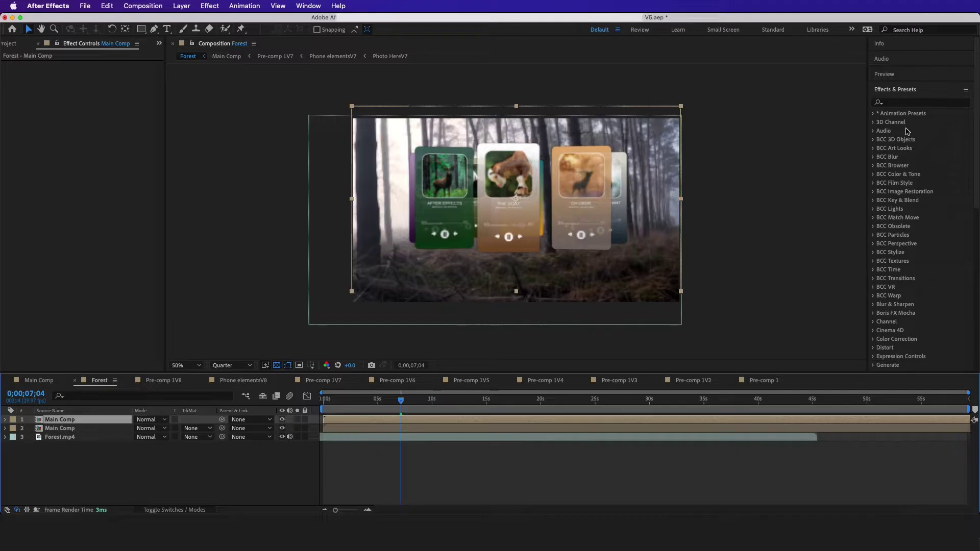
Apply the Fill effect to the top Main Comp copy and set the fill colour to black, 000000.
click(906, 103)
text(fill)
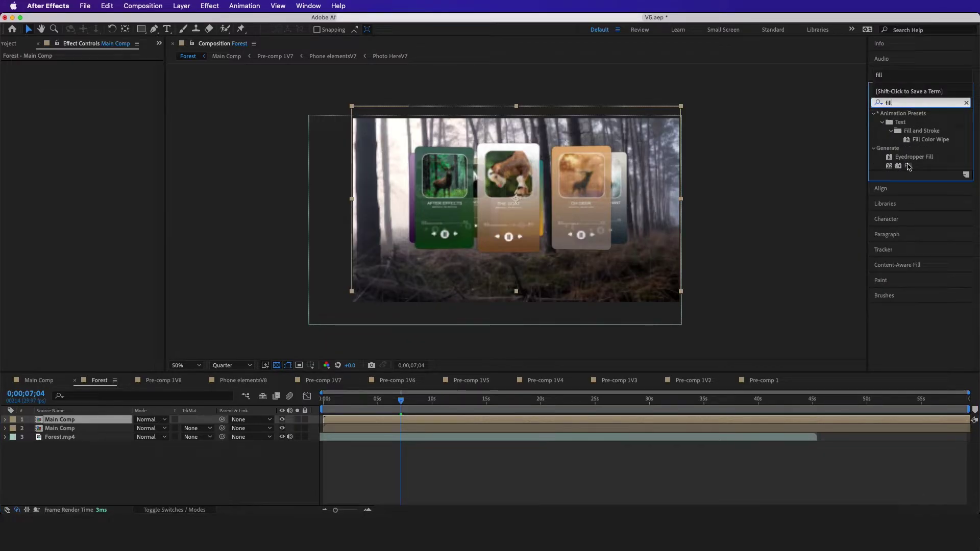
drag(908, 165, 76, 419)
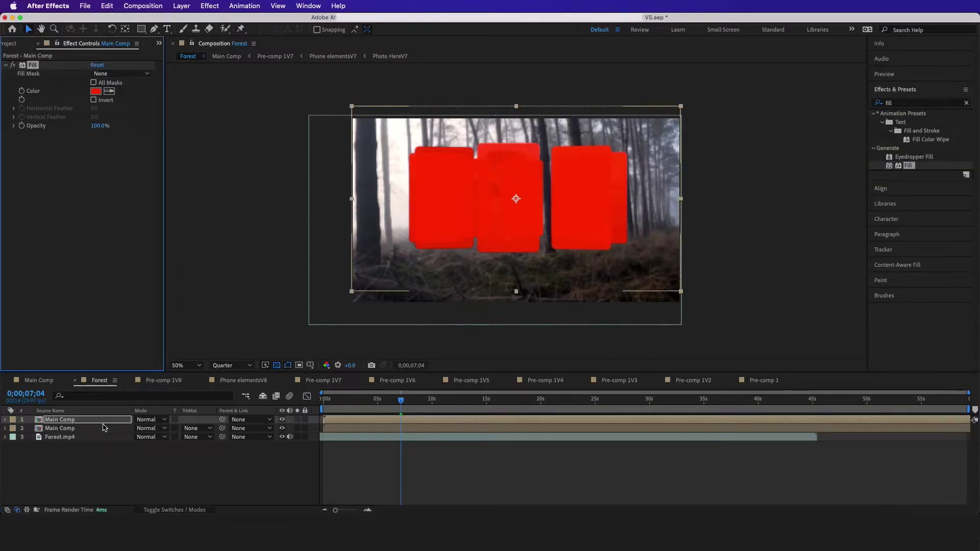
click(96, 90)
drag(184, 326, 196, 432)
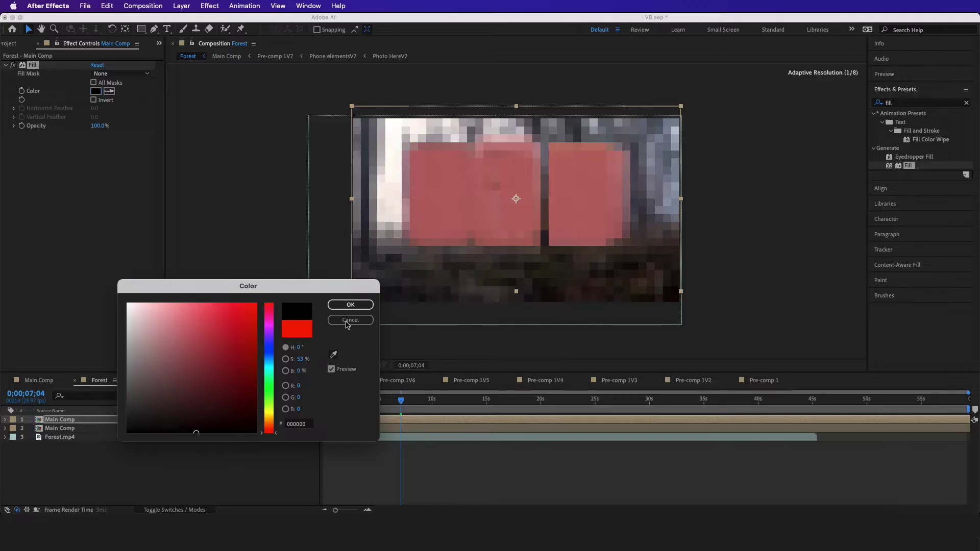
click(348, 305)
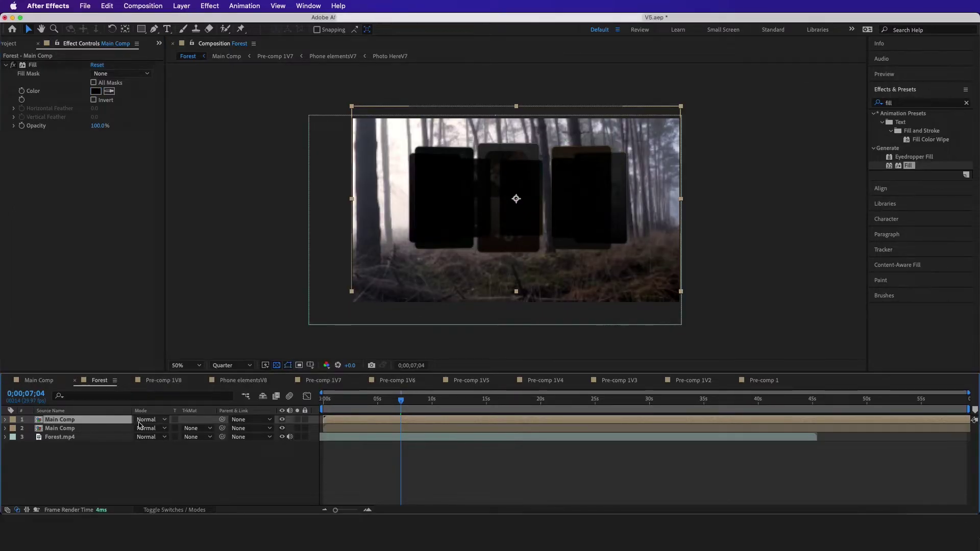
Make the black Main Comp copy a 3D layer, tilt it to an X Rotation of about 105°, and lay it on the ground below the cards.
click(153, 510)
click(191, 420)
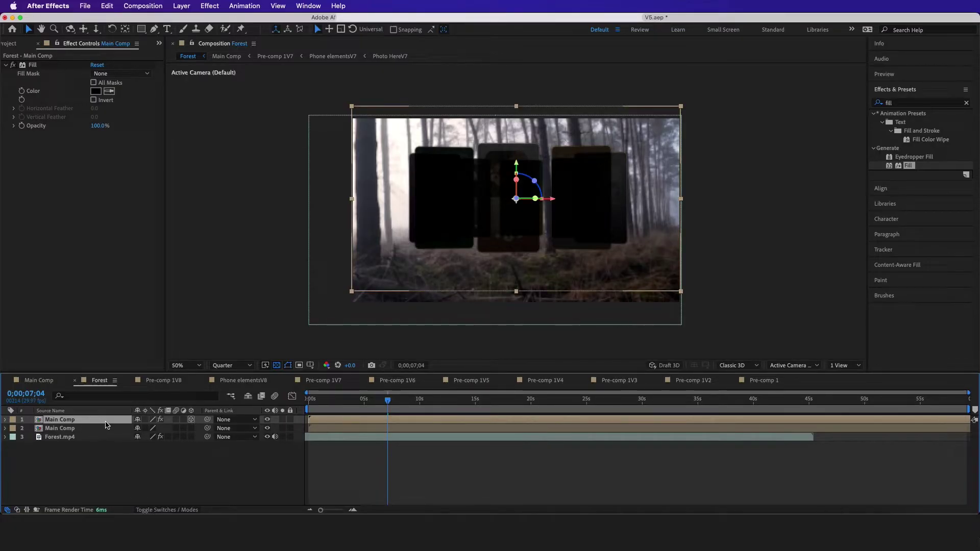
key(r)
drag(153, 436, 155, 390)
drag(570, 214, 602, 283)
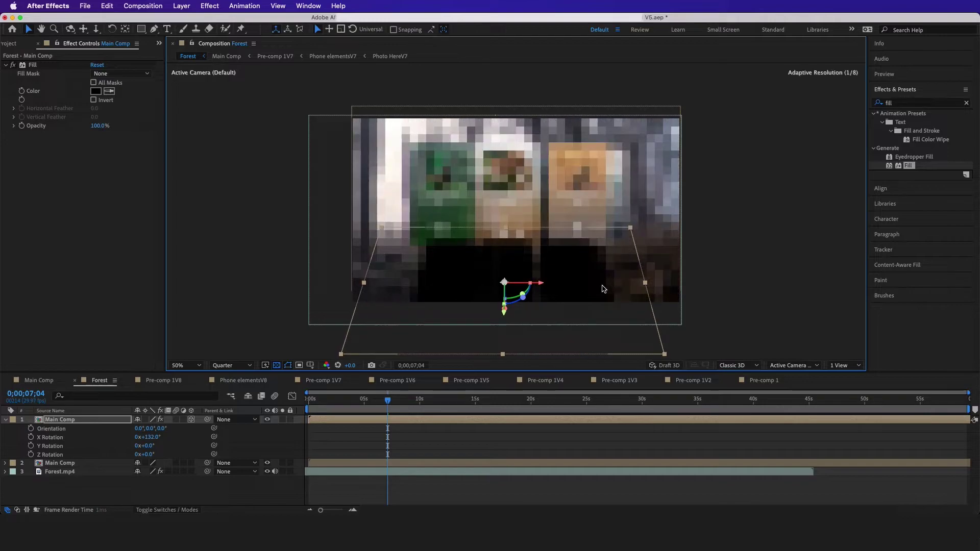
Apply Gaussian Blur to the black Main Comp copy and raise its Blurriness to soften the ground shadow.
click(896, 104)
text(gau)
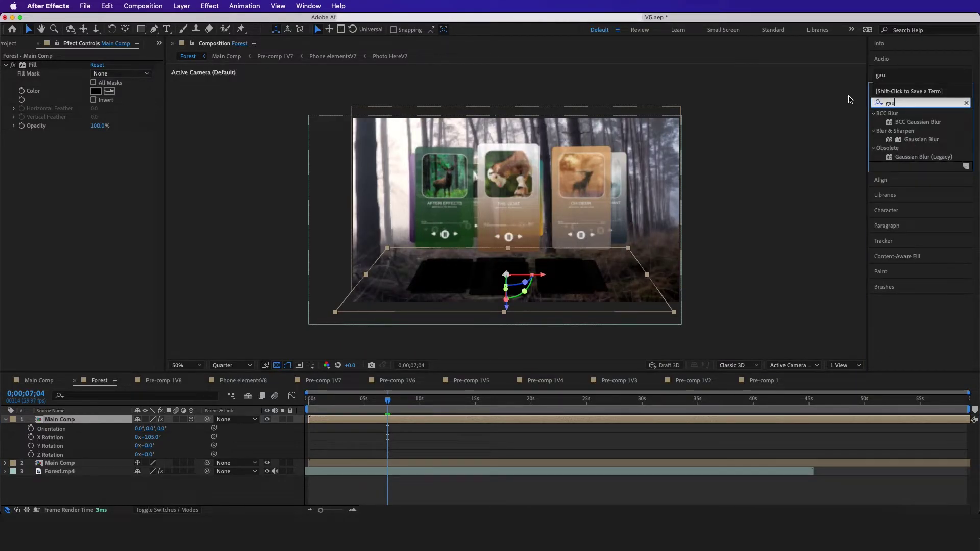
click(925, 140)
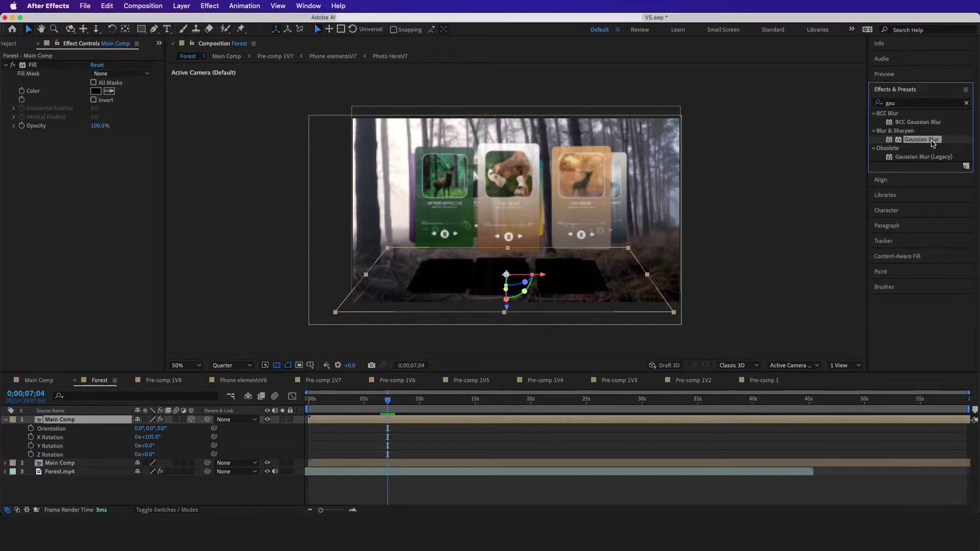
drag(617, 186, 94, 151)
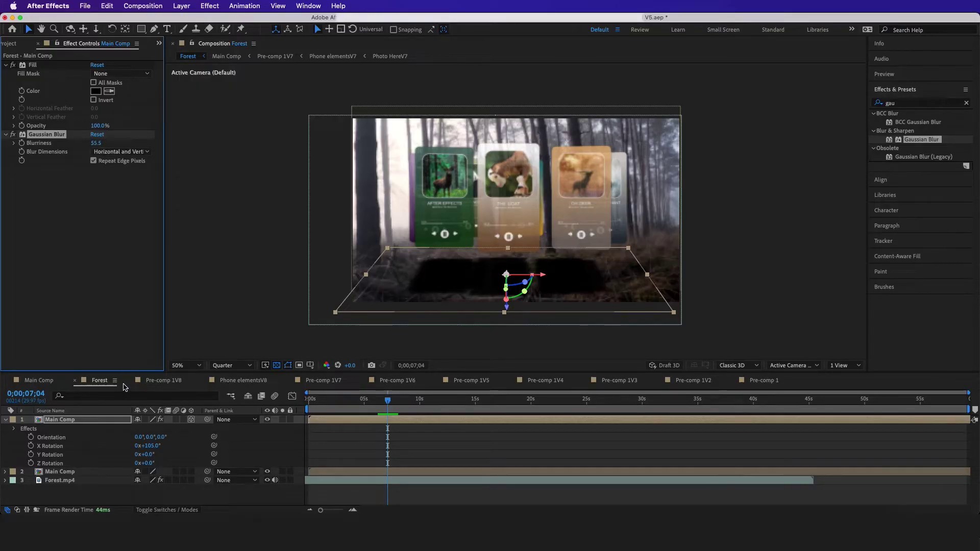
Rename the blurred copy shadow, set its Opacity to 60%, and preview the Forest composition.
click(108, 418)
key(t)
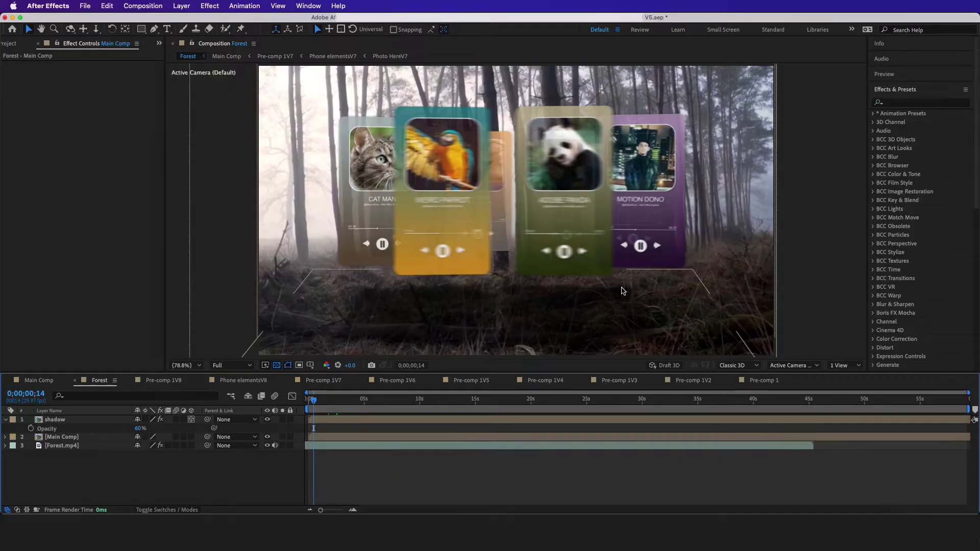
key(space)
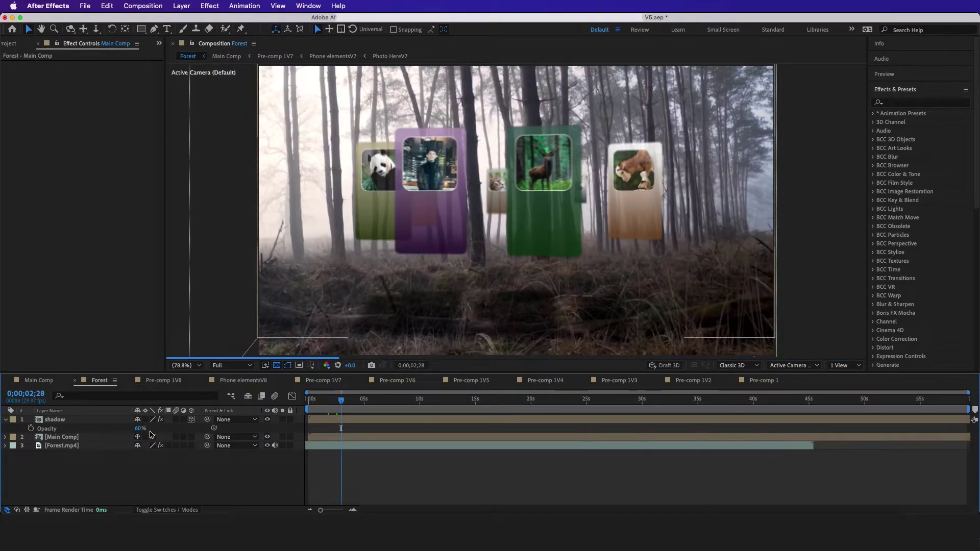
Parent the shadow layer to the Main Comp layer.
click(100, 422)
drag(195, 425, 76, 437)
click(90, 438)
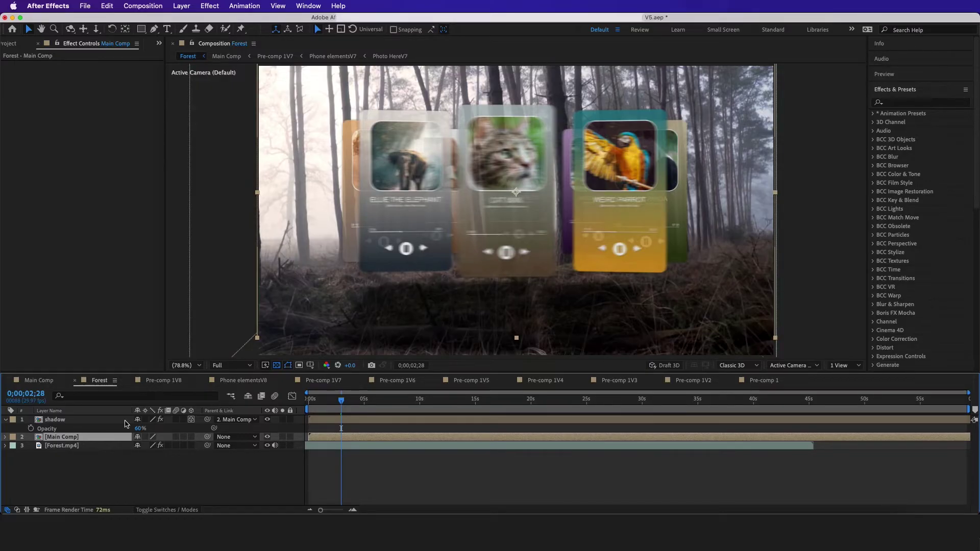
Open Forest.mp4 for tracking, start a Track Motion on it, and go to the first frame.
click(94, 446)
drag(204, 163, 568, 163)
click(901, 96)
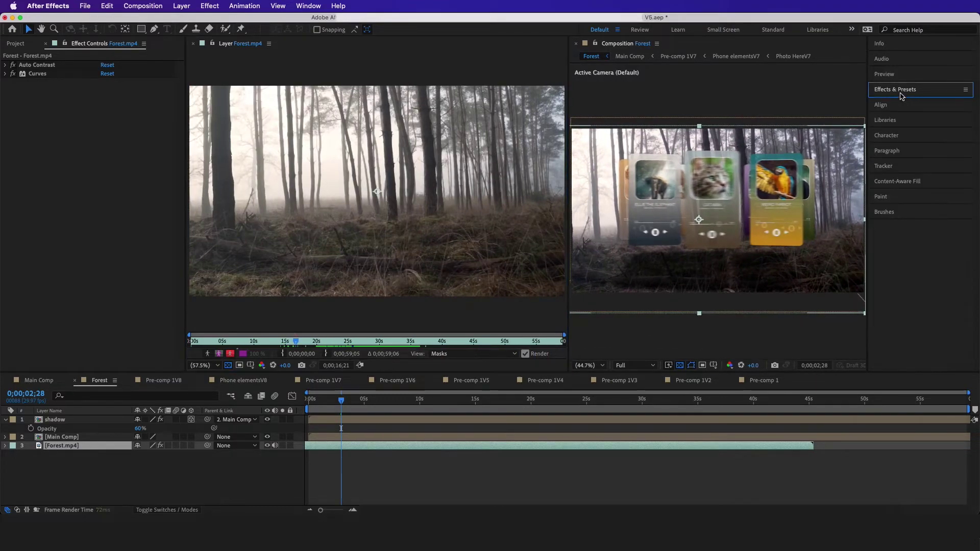
click(885, 166)
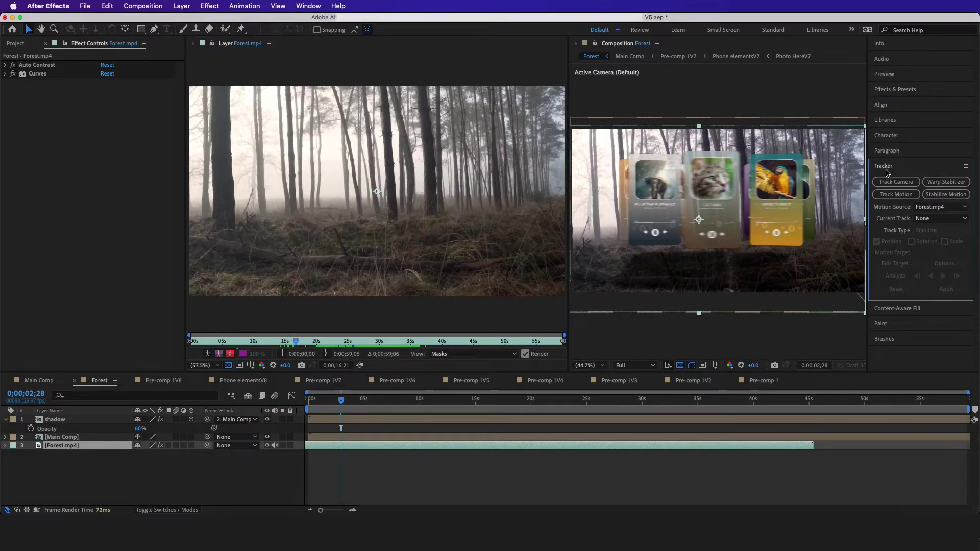
click(888, 198)
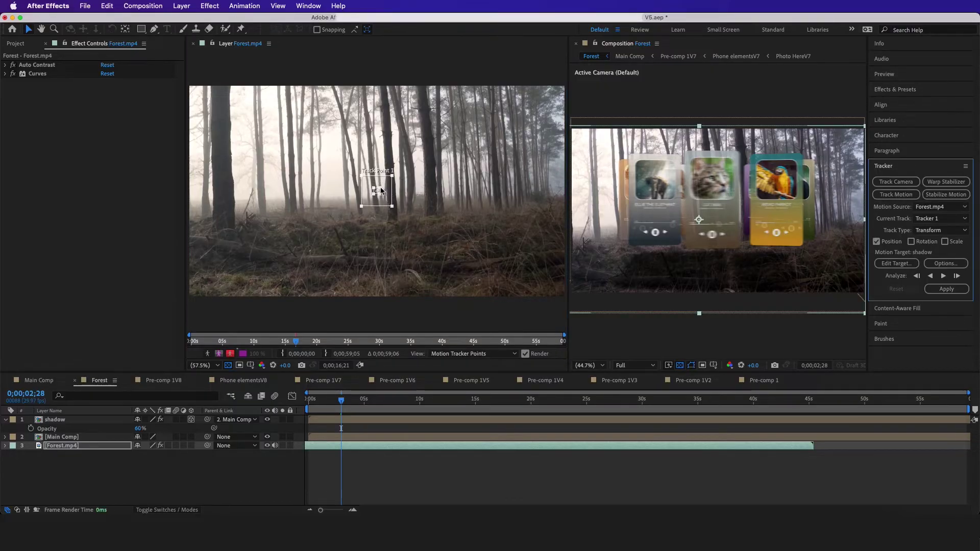
mouse_move(377, 190)
mouse_down()
mouse_move(343, 225)
mouse_move(383, 185)
mouse_move(380, 196)
mouse_up()
drag(341, 400, 309, 400)
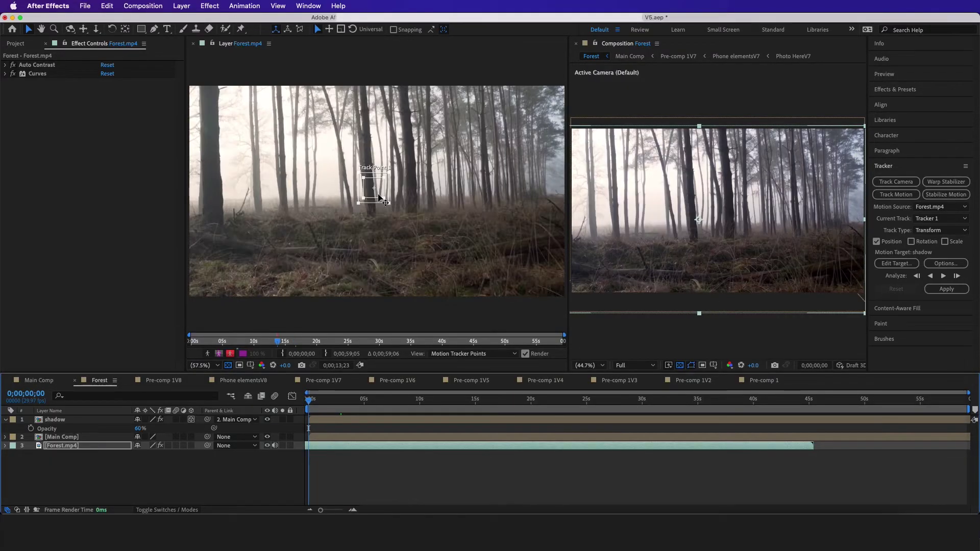
Try to track the dark tree trunk near the centre with Track Point 1, analyzing forward, and undo the analysis.
drag(375, 189, 377, 185)
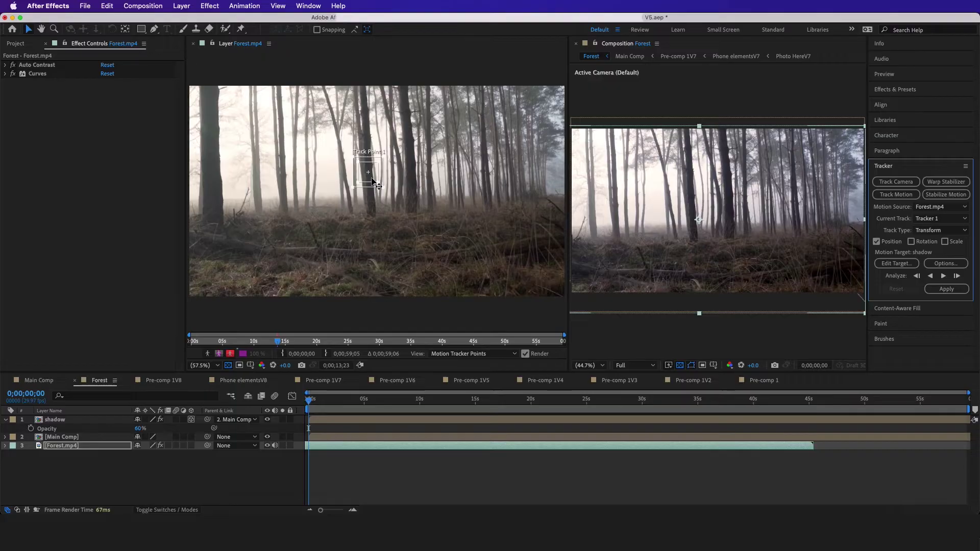
click(943, 276)
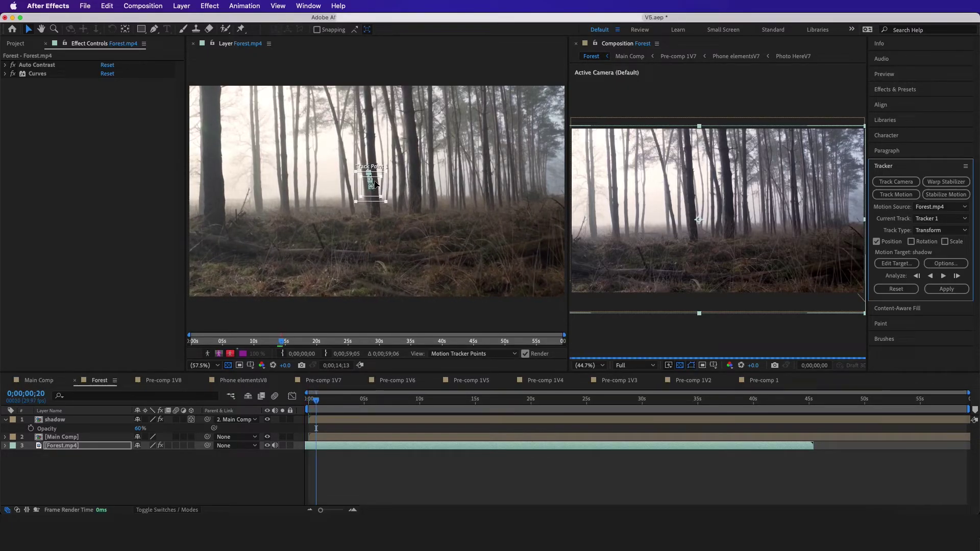
key(super+z)
Move Track Point 1 onto the grassy ground left of the frame's centre, just below the tree line.
drag(375, 184, 319, 225)
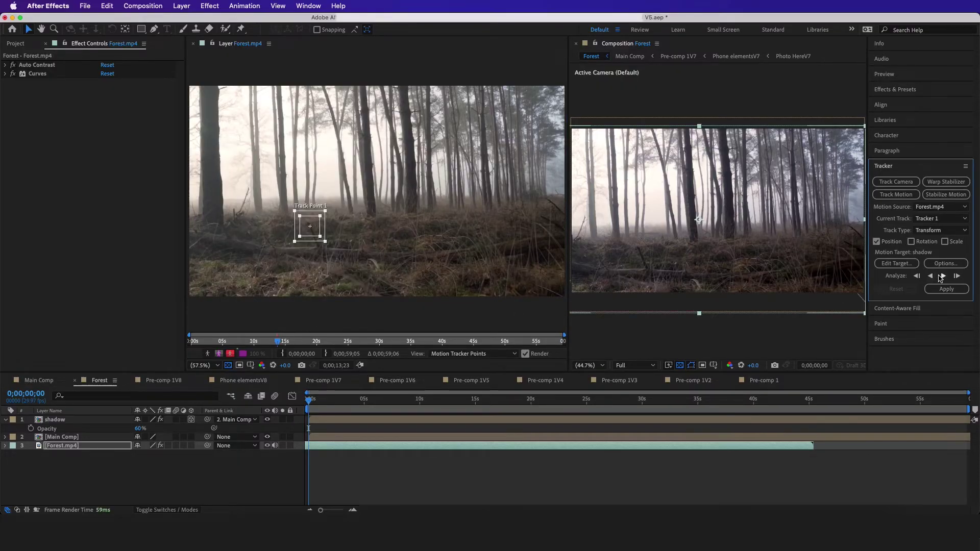
Analyze Track Point 1 forward, apply the track to the Null 4 layer in X and Y, and close the Forest.mp4 layer view.
click(942, 276)
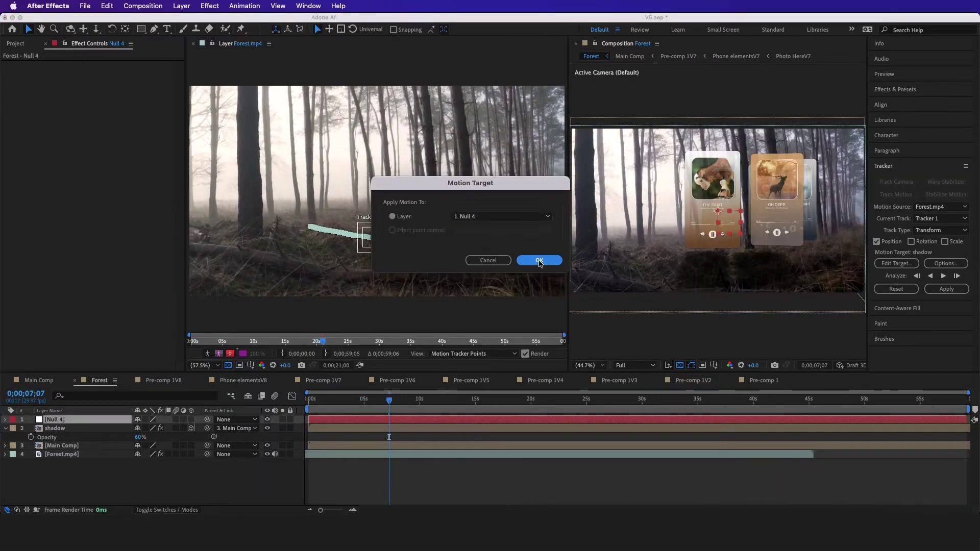
click(538, 261)
click(945, 289)
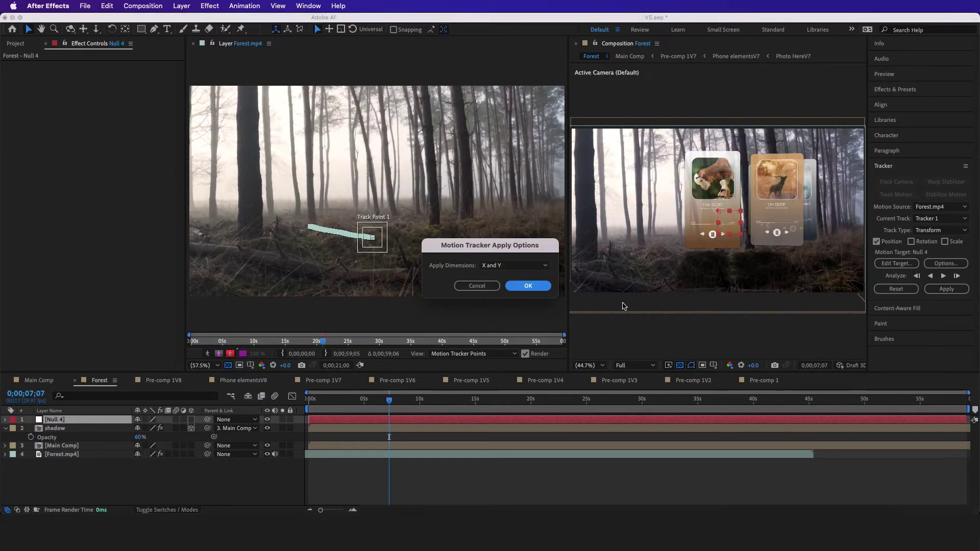
click(521, 289)
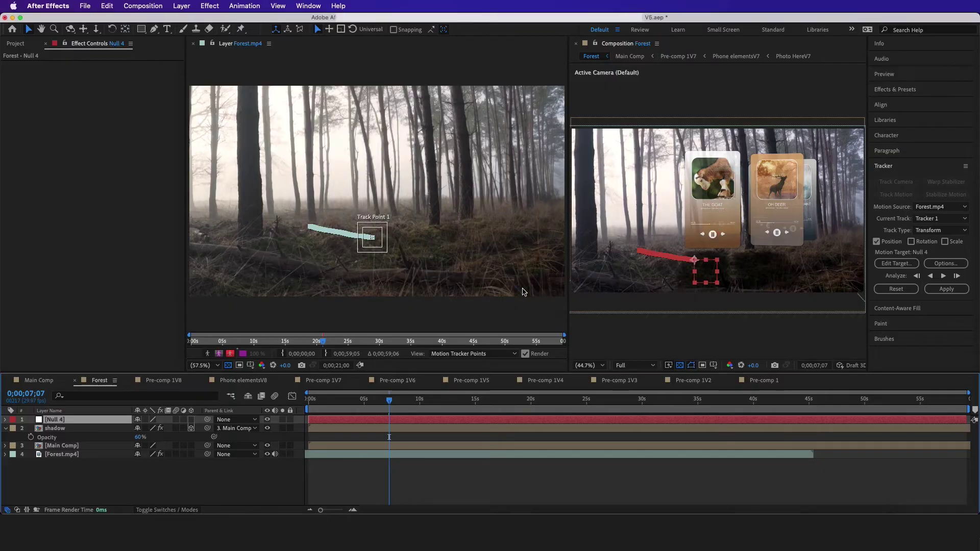
click(193, 44)
Check the Main Comp layer by toggling its visibility, then parent it to Null 4 at the 1-second mark.
click(64, 447)
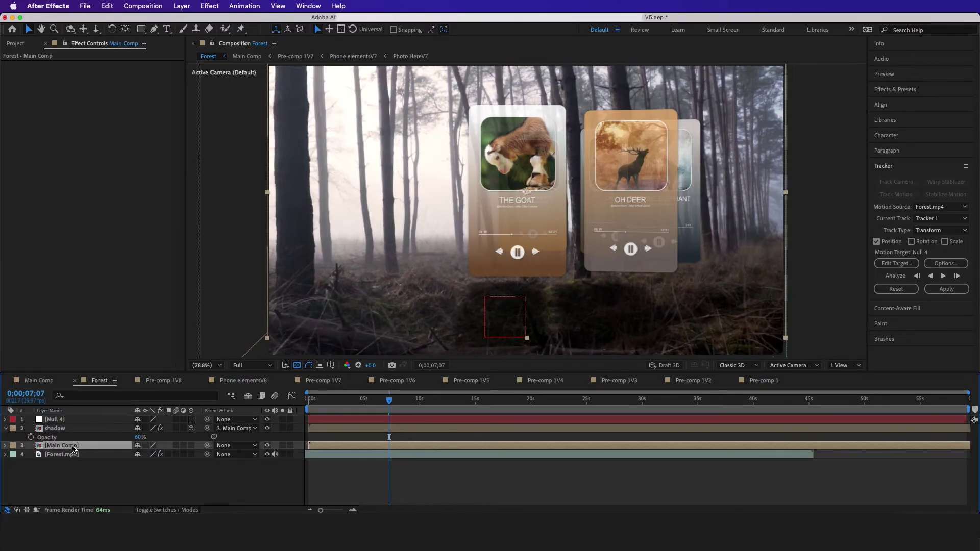
click(267, 446)
click(267, 445)
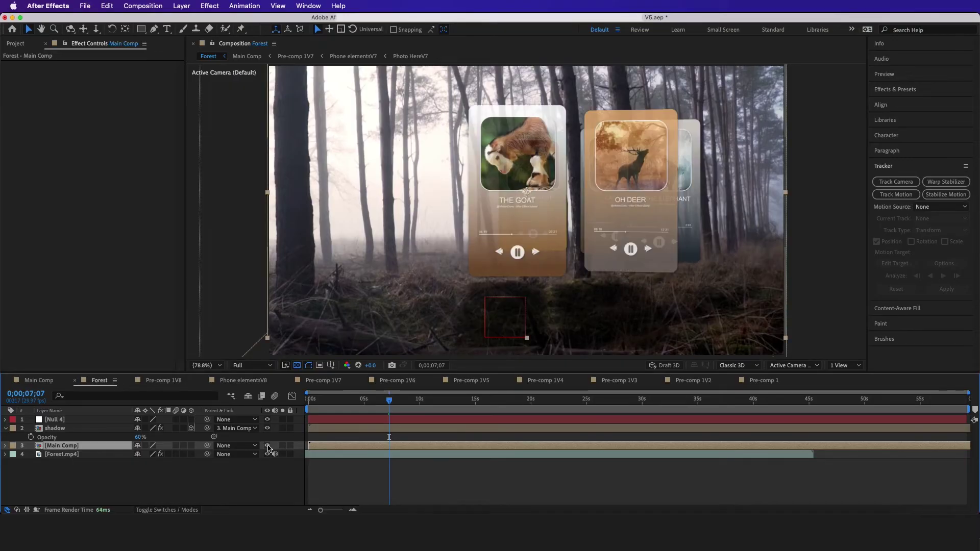
drag(390, 404, 320, 400)
drag(207, 445, 74, 422)
Reveal Null 4's Position keyframes and play back the Forest composition to check the tracked cards and shadow.
key(p)
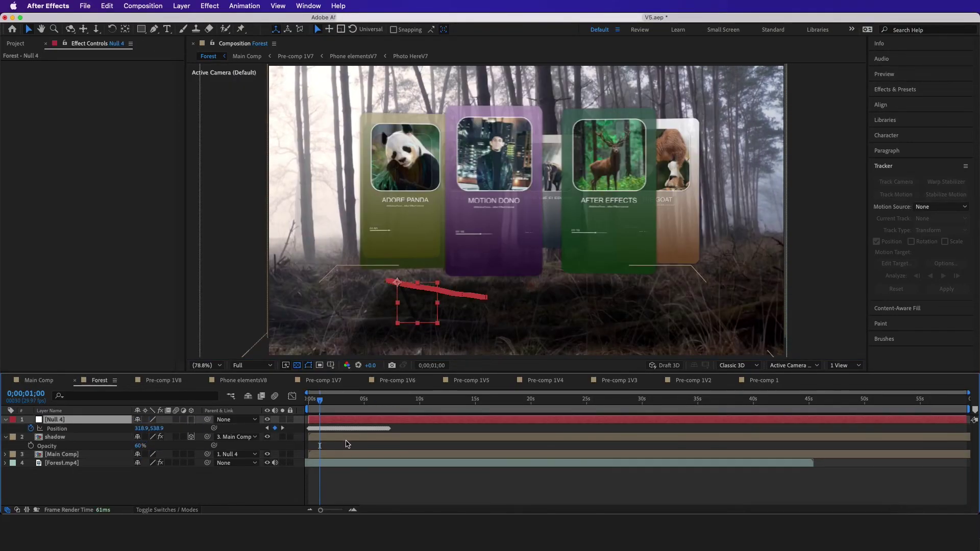
key(space)
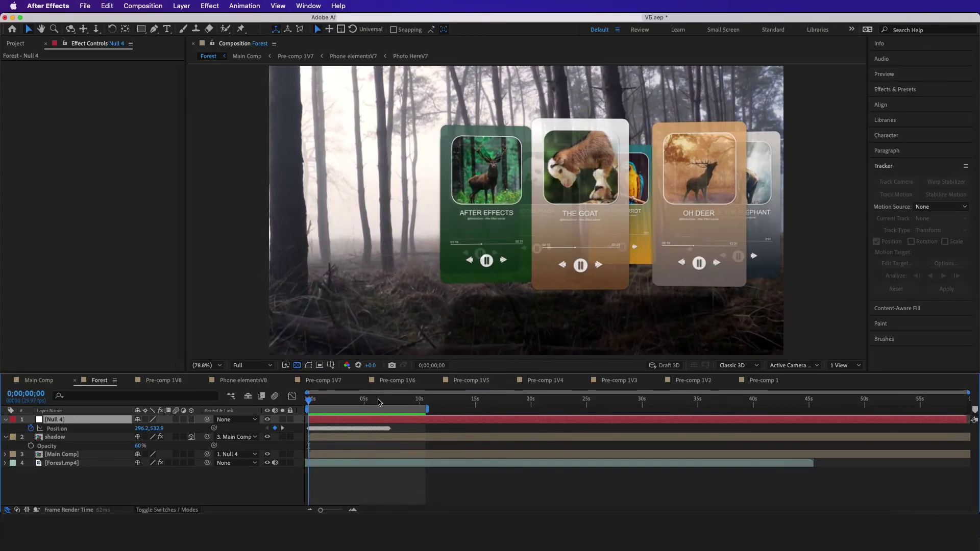
key(space)
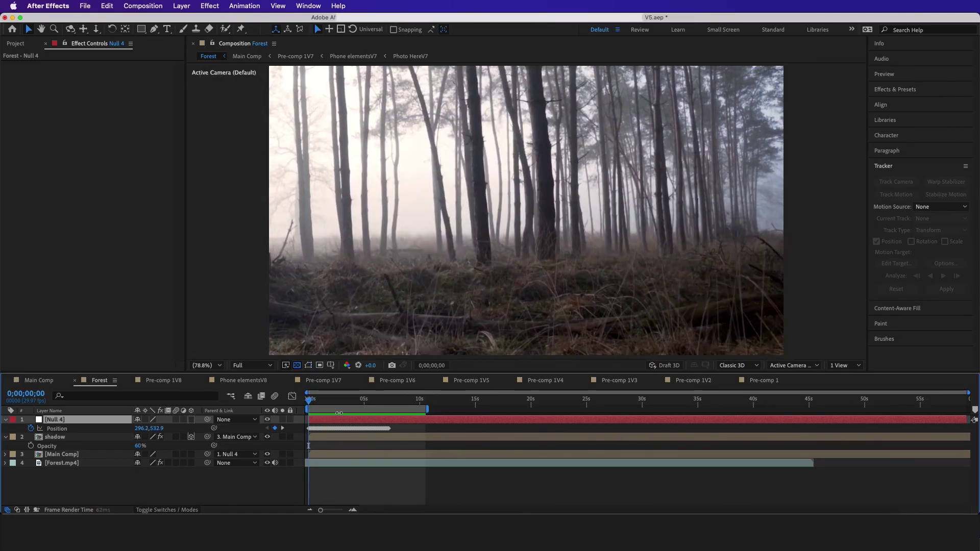